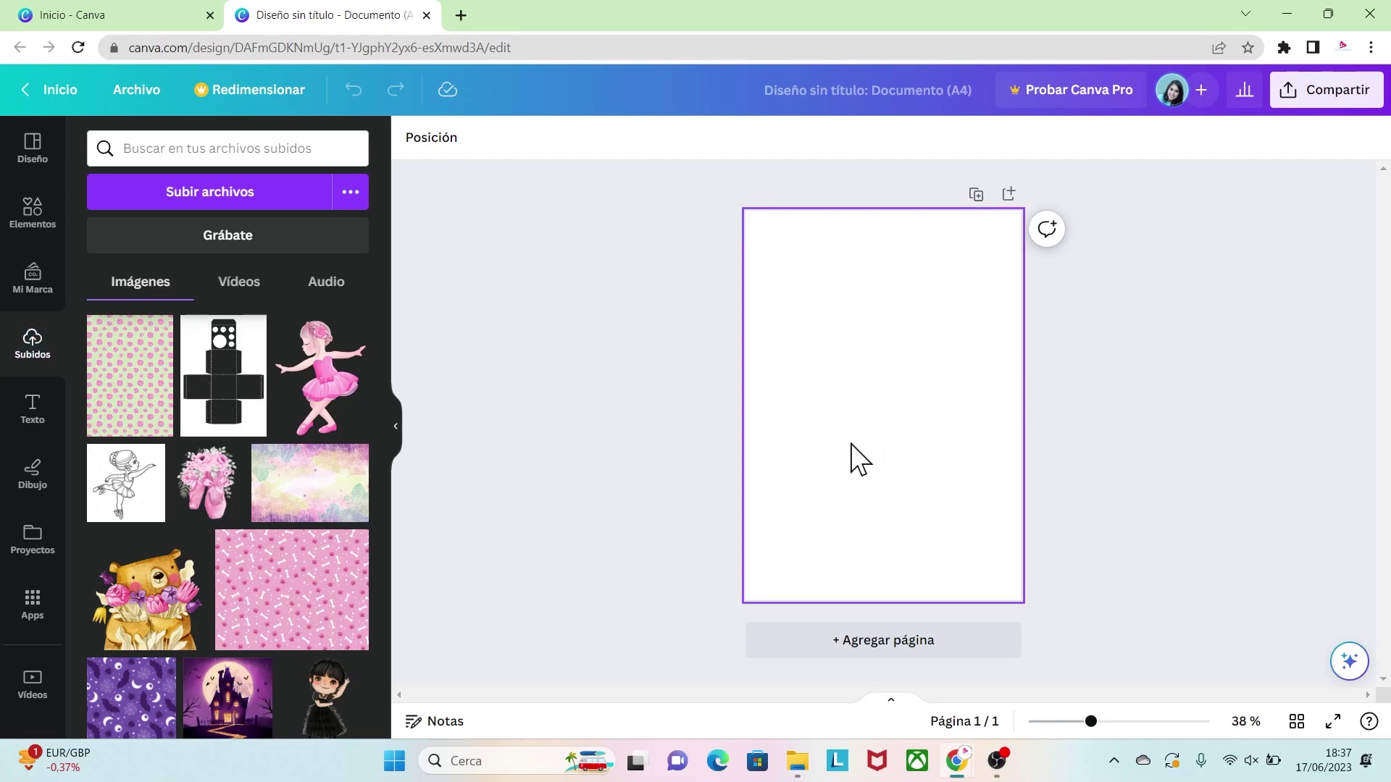
# Add the uploaded green rose-pattern image and enlarge it to cover the whole page.
pyautogui.click(147, 409)
pyautogui.moveTo(832, 351); pyautogui.dragTo(795, 314)
pyautogui.moveTo(945, 492); pyautogui.dragTo(1021, 600)
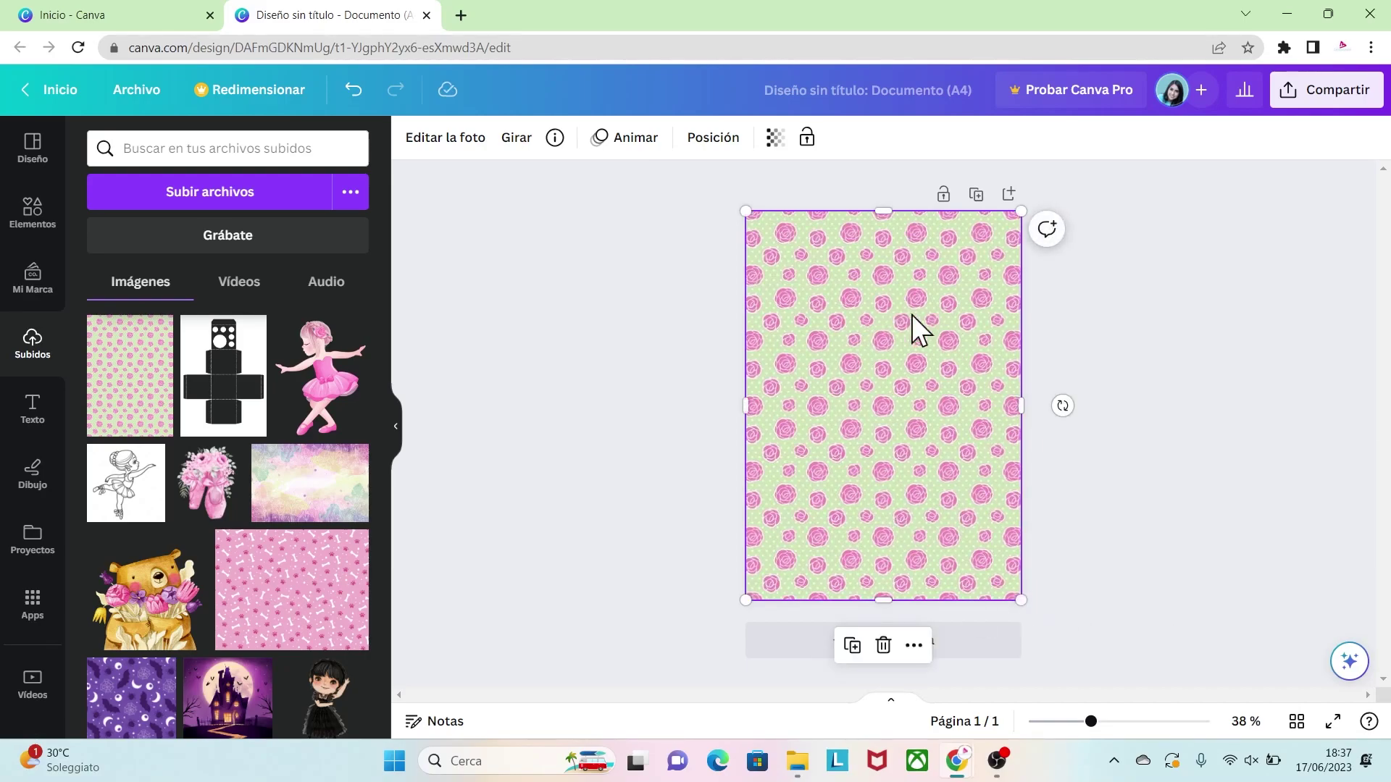
pyautogui.click(1067, 491)
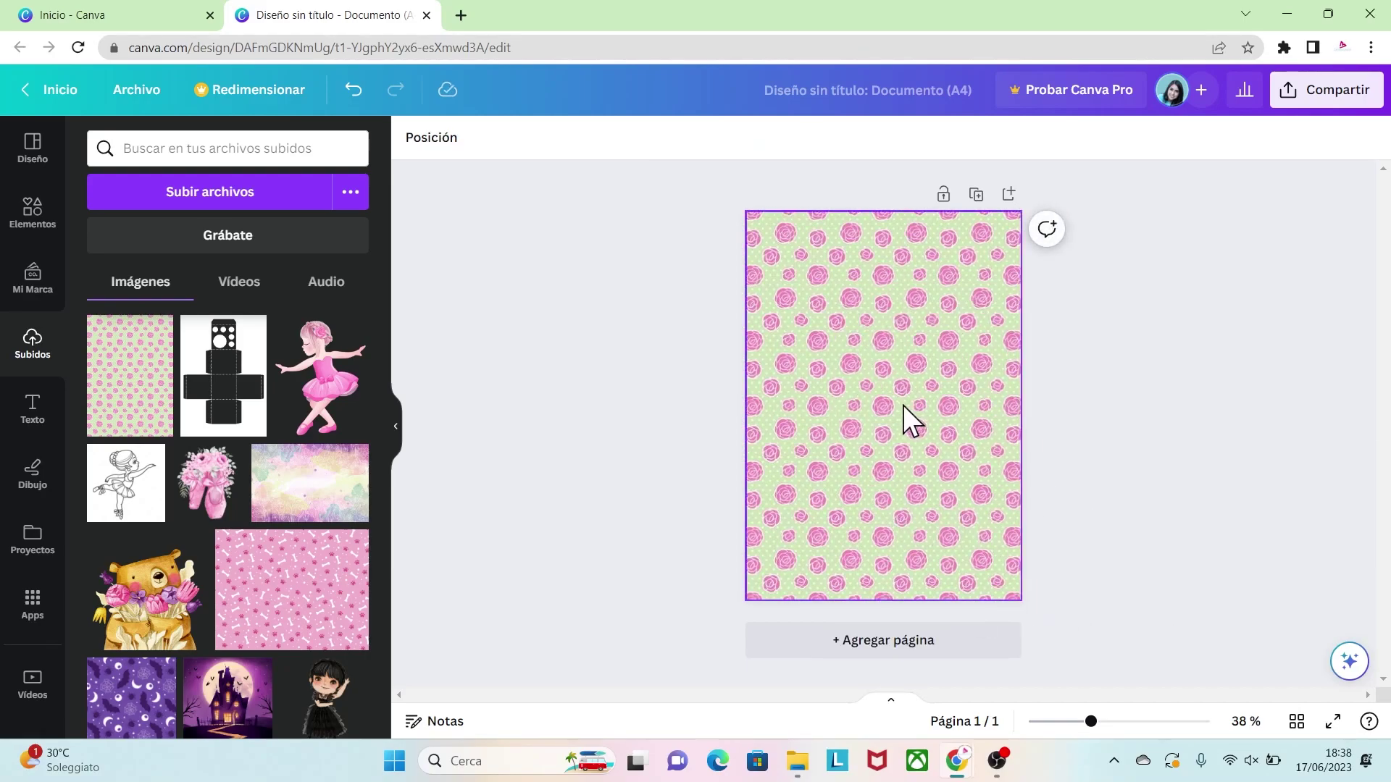
# Overlay the uploaded box template image on the rose pattern and scale it to cover the whole page.
pyautogui.click(204, 369)
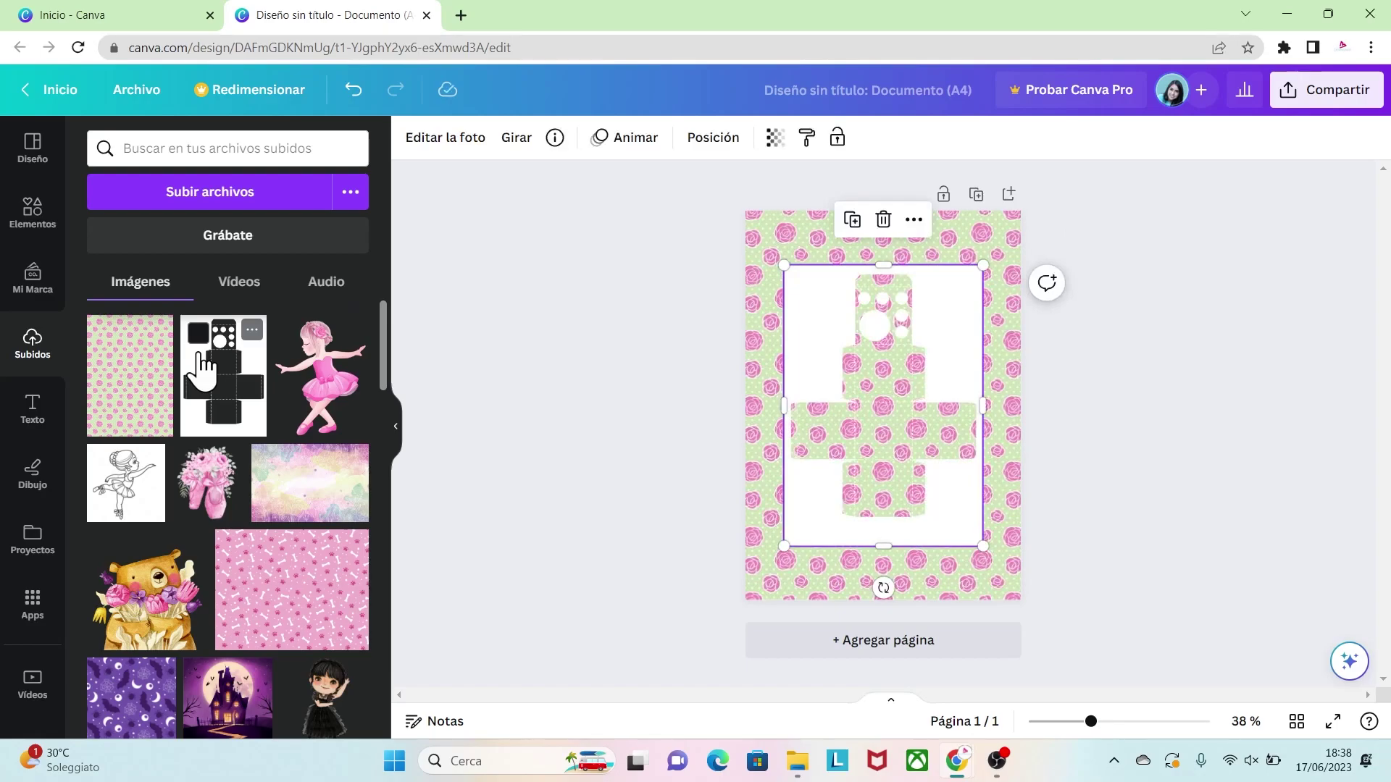
pyautogui.moveTo(820, 321); pyautogui.dragTo(775, 252)
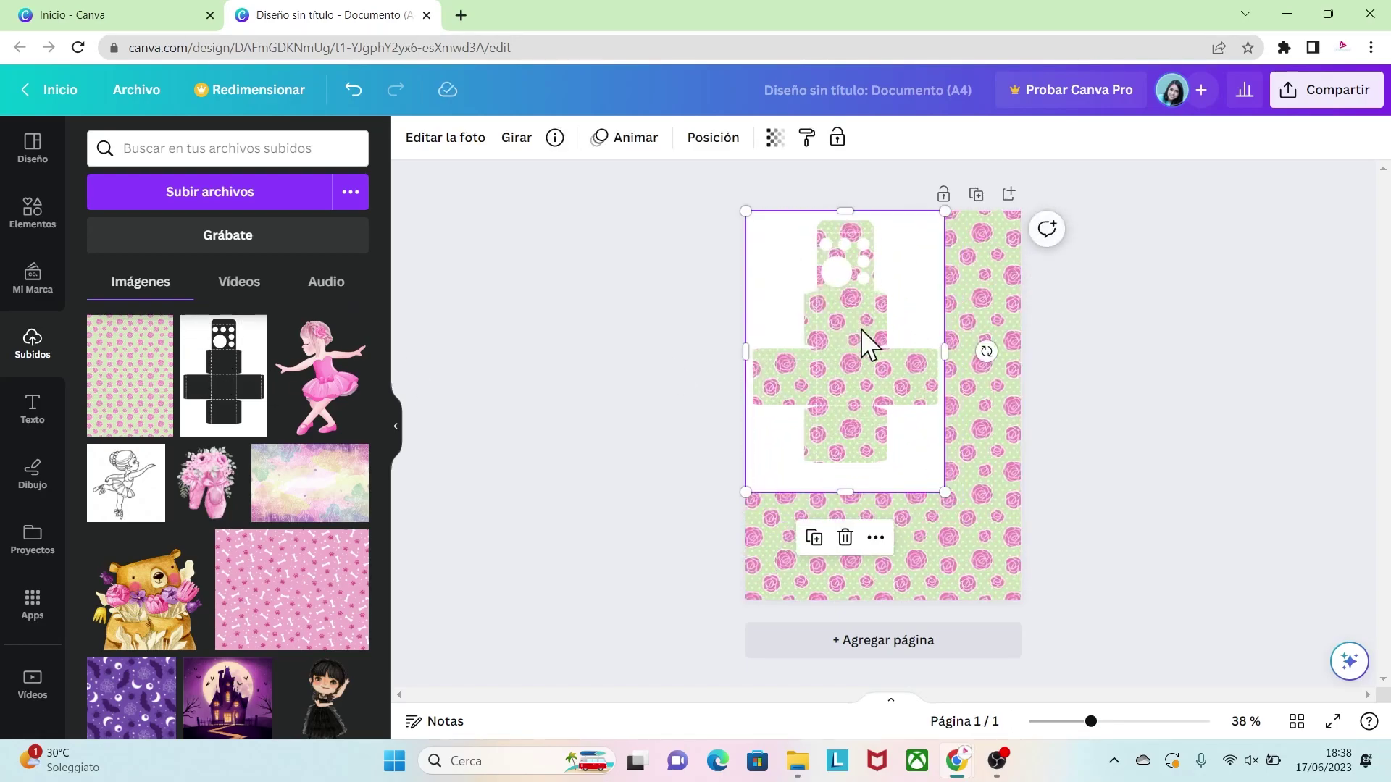
pyautogui.moveTo(945, 496); pyautogui.dragTo(1020, 600)
pyautogui.click(1063, 633)
# Add the uploaded pink ballerina image, shrink it and place it on the box's lowest panel.
pyautogui.moveTo(1092, 721); pyautogui.dragTo(1137, 722)
pyautogui.click(1125, 545)
pyautogui.moveTo(1376, 474); pyautogui.dragTo(1388, 545)
pyautogui.moveTo(1136, 722); pyautogui.dragTo(1117, 724)
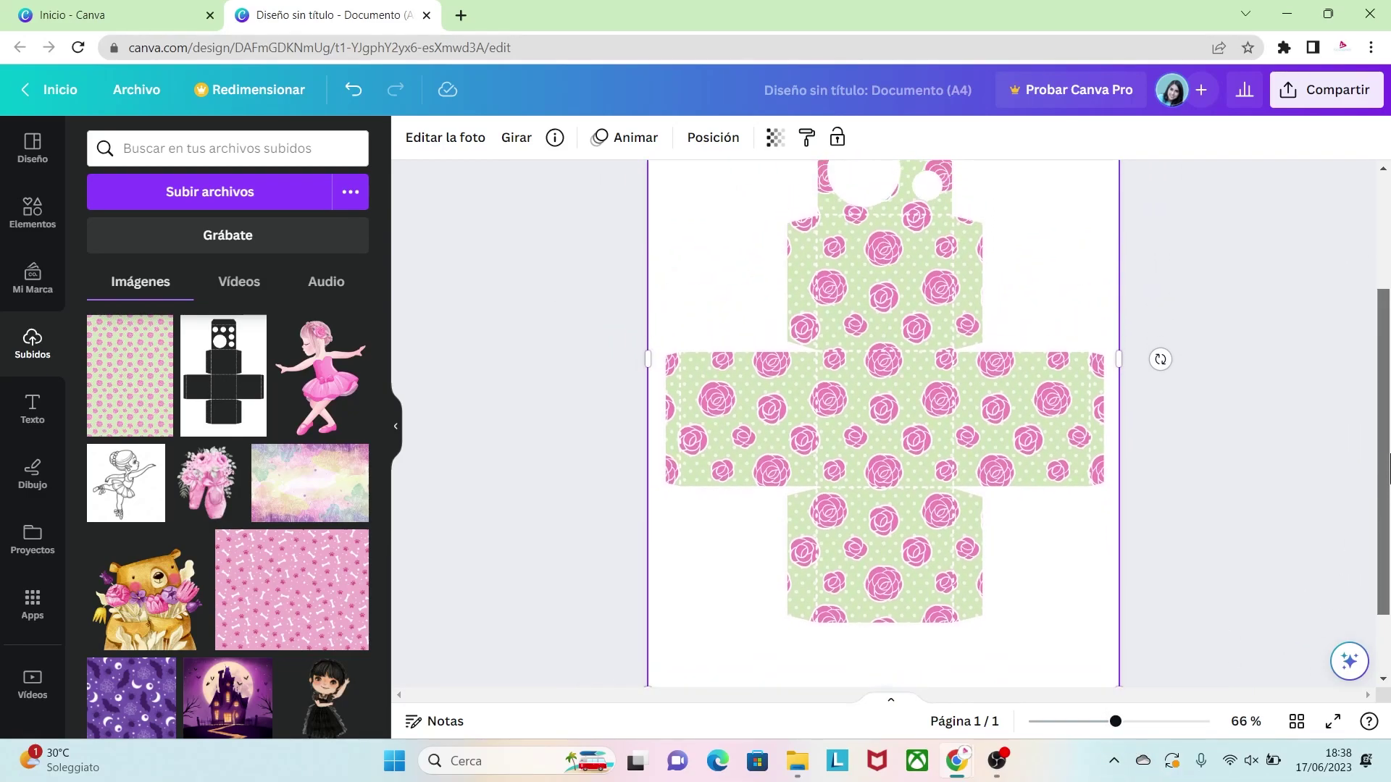
pyautogui.scroll(2, 869, 601)
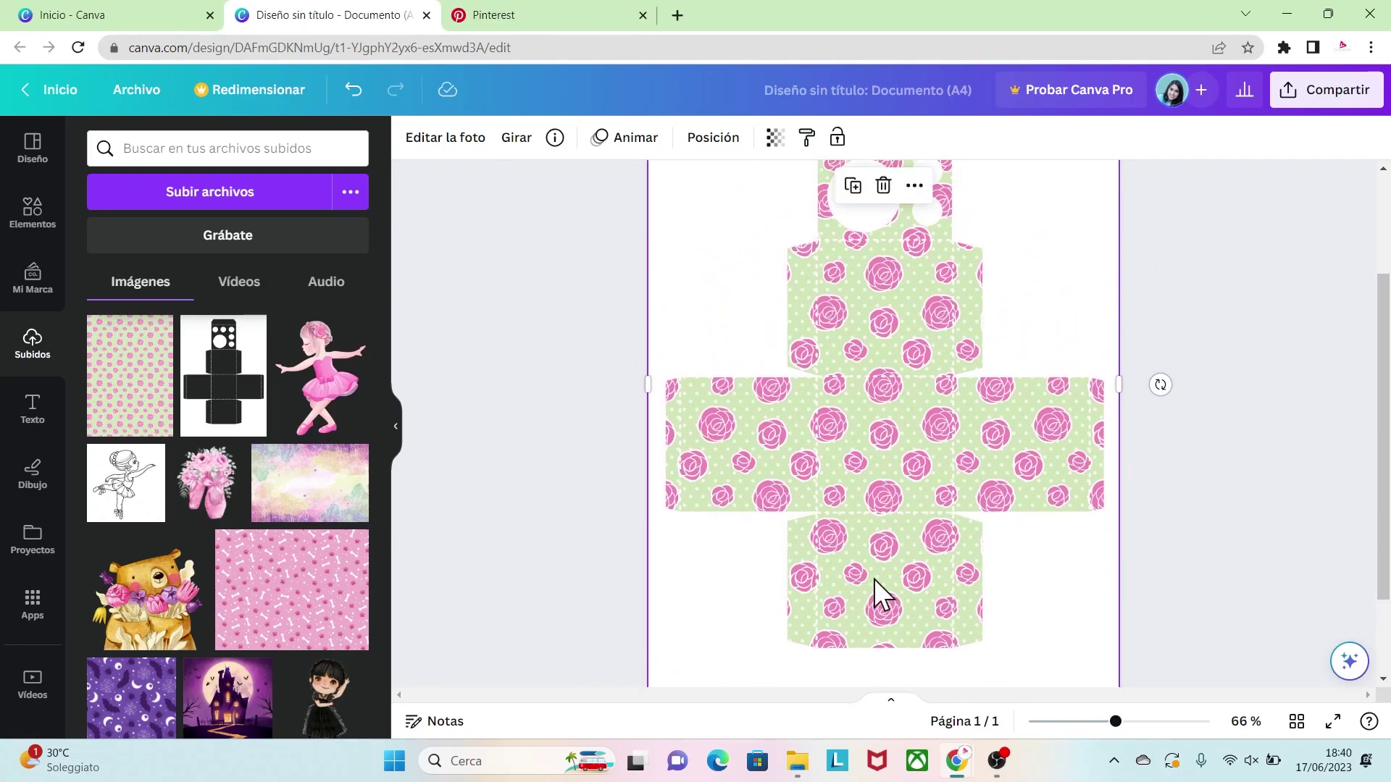
pyautogui.click(326, 399)
pyautogui.moveTo(914, 406)
pyautogui.mouseDown()
pyautogui.moveTo(863, 403)
pyautogui.moveTo(891, 415)
pyautogui.mouseUp()
pyautogui.moveTo(1041, 570); pyautogui.dragTo(838, 311)
pyautogui.moveTo(815, 258); pyautogui.dragTo(894, 568)
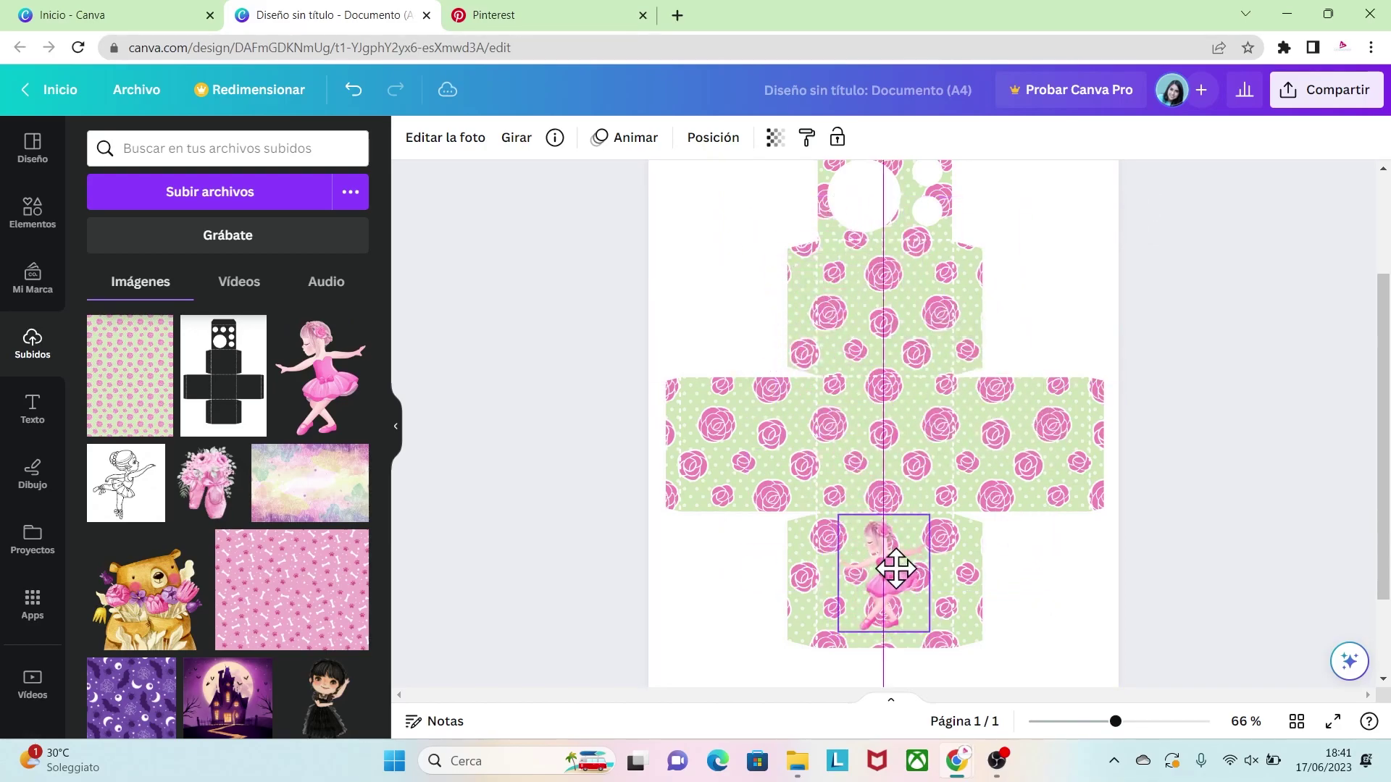
# Enlarge the ballerina slightly, turn her upside down and center her on the lowest box panel.
pyautogui.moveTo(930, 632); pyautogui.dragTo(942, 642)
pyautogui.moveTo(888, 681); pyautogui.dragTo(888, 515)
pyautogui.moveTo(892, 573); pyautogui.dragTo(898, 579)
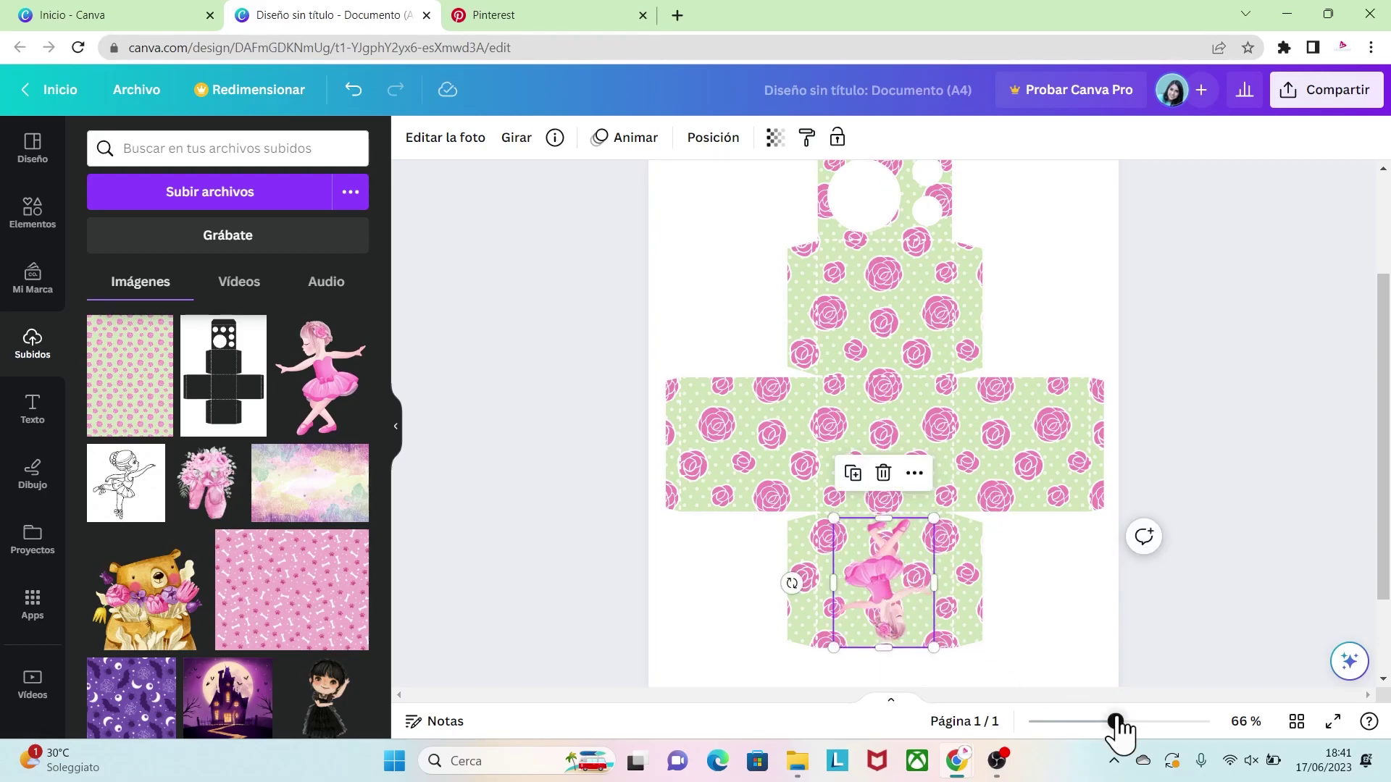
# Give the ballerina an Outline shadow in white (#FFFFFF) and make the outline slightly thicker.
pyautogui.moveTo(1116, 721); pyautogui.dragTo(1139, 722)
pyautogui.scroll(-3, 1231, 579)
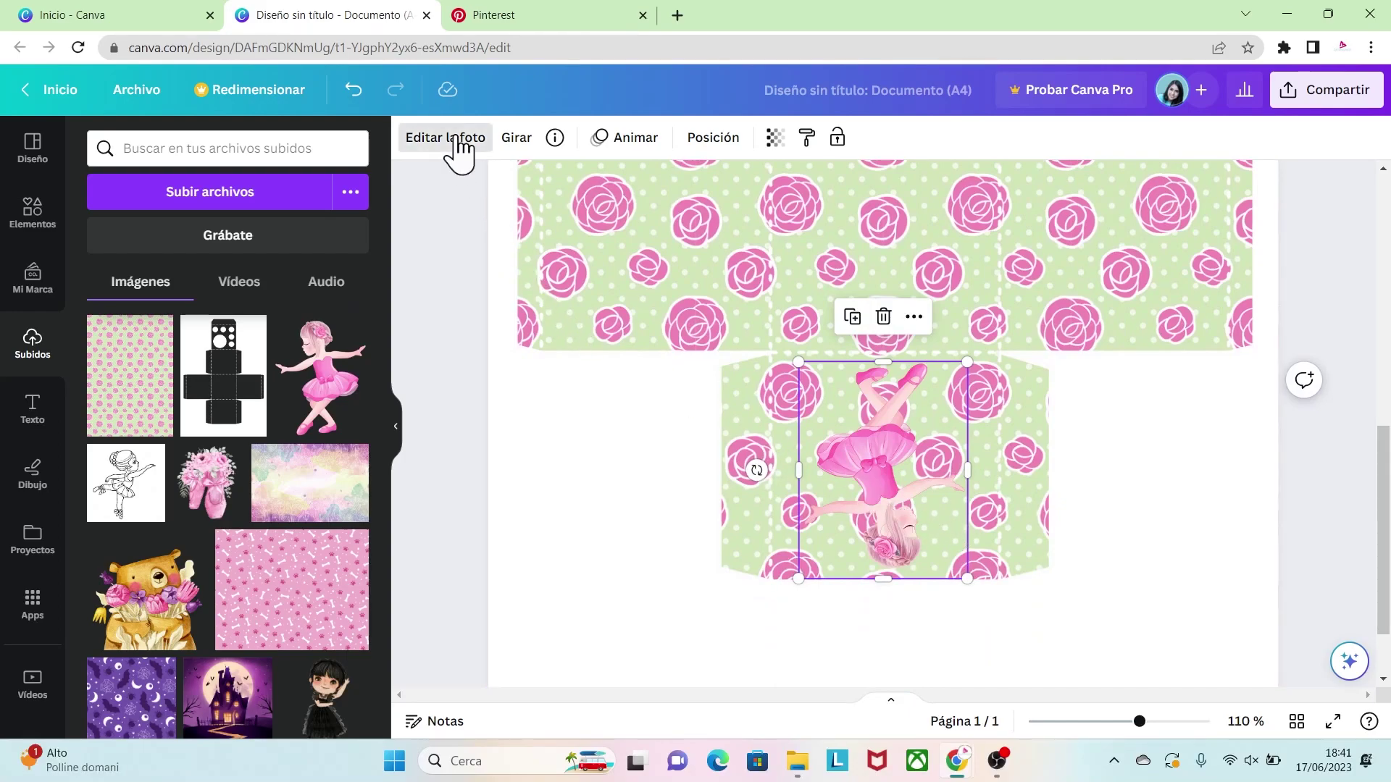
pyautogui.click(455, 139)
pyautogui.click(156, 621)
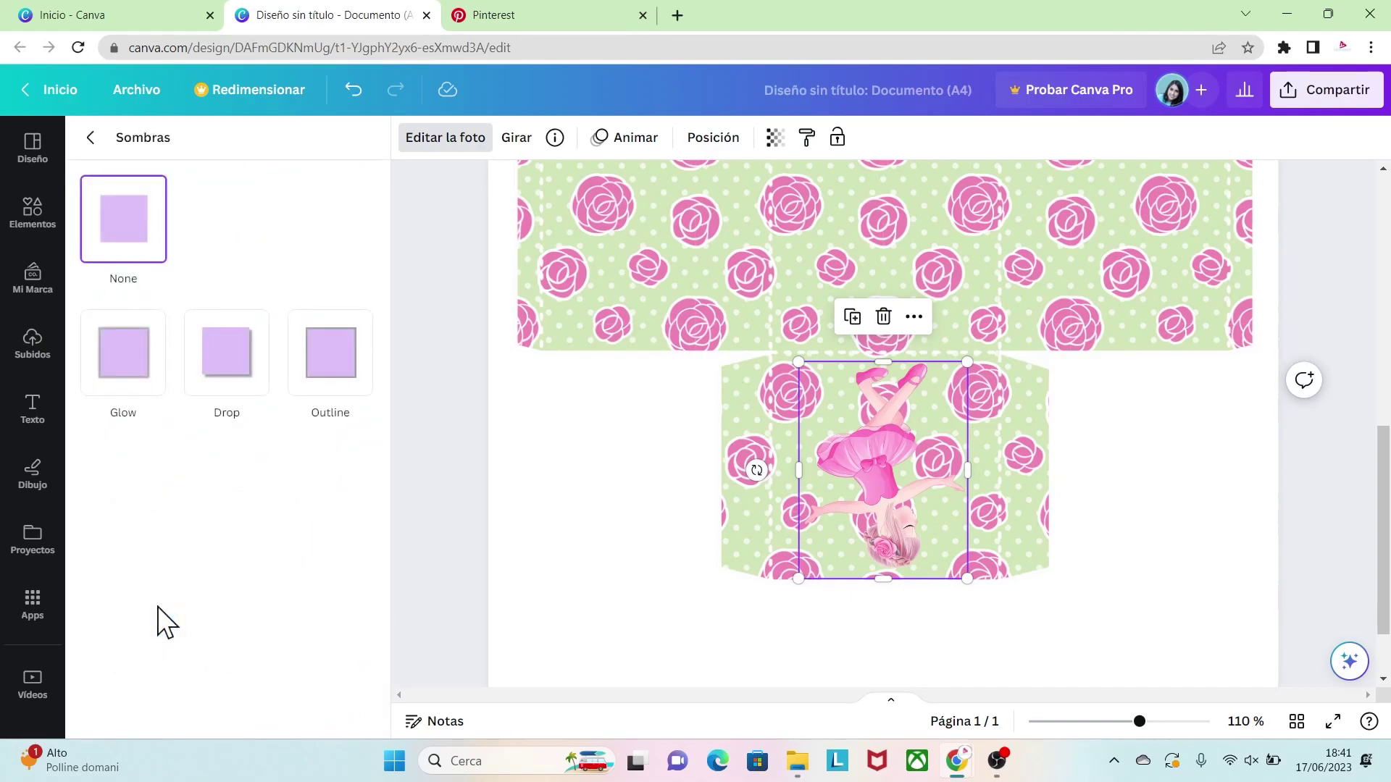
pyautogui.click(341, 371)
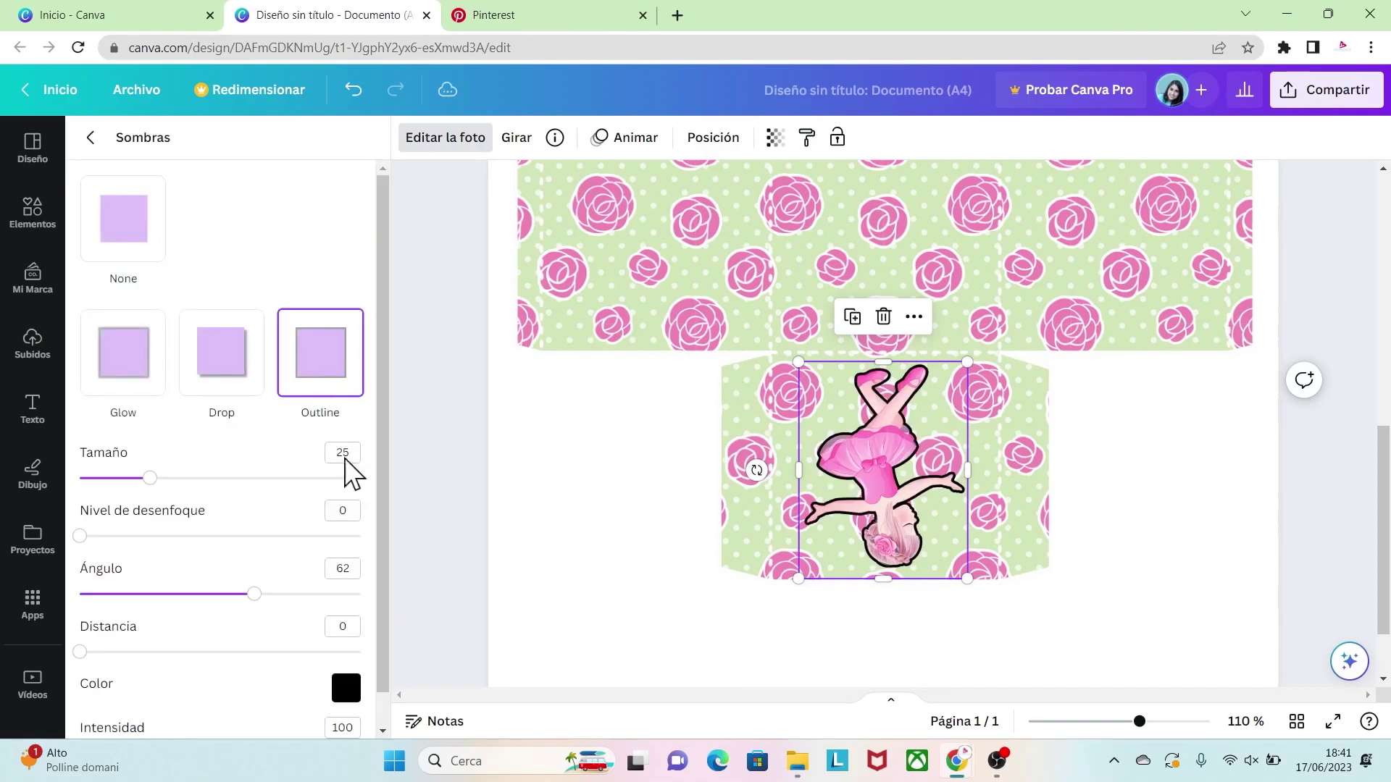
pyautogui.click(348, 688)
pyautogui.moveTo(388, 587); pyautogui.dragTo(337, 478)
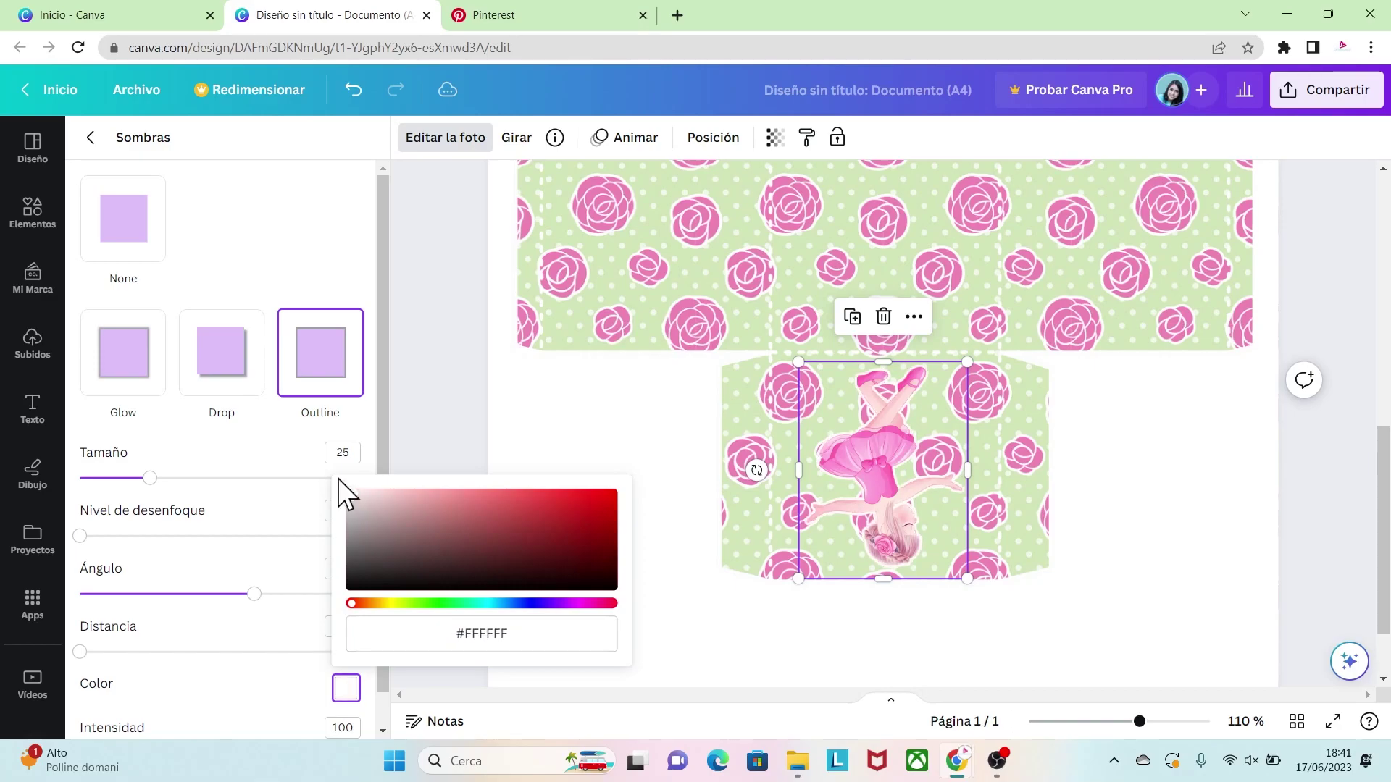
pyautogui.click(246, 475)
pyautogui.moveTo(149, 478); pyautogui.dragTo(176, 480)
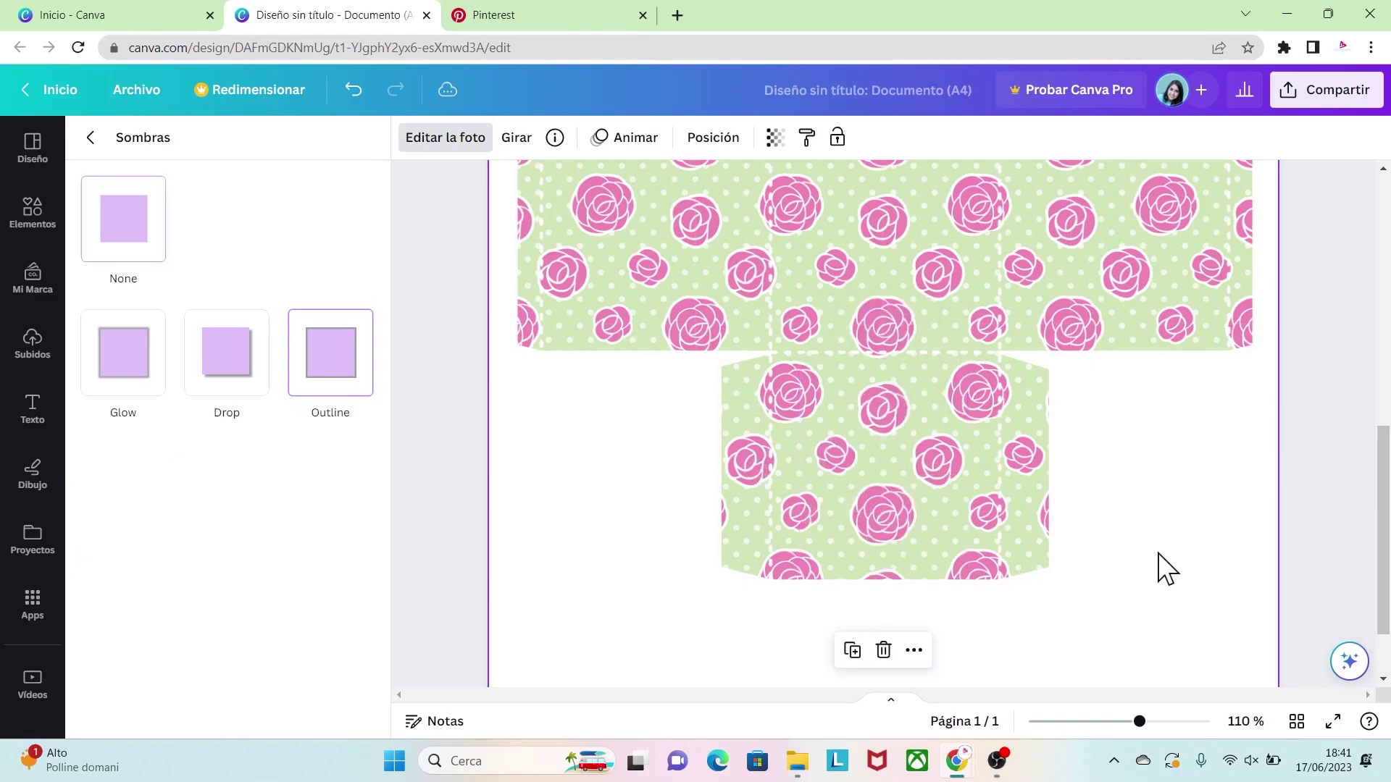
# Insert the recently used "Thank you!" retro script text effect and move it down over the ballerina panel.
pyautogui.click(33, 417)
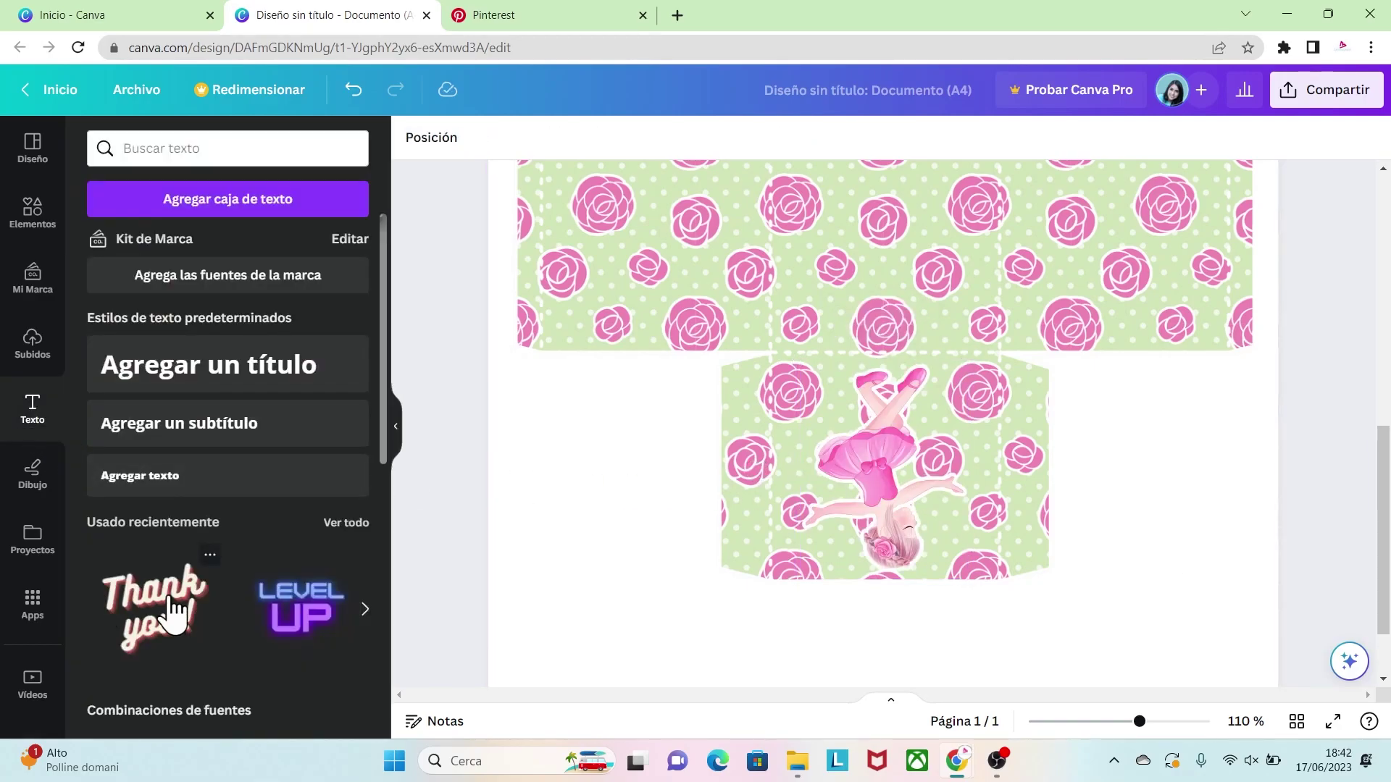
pyautogui.click(209, 557)
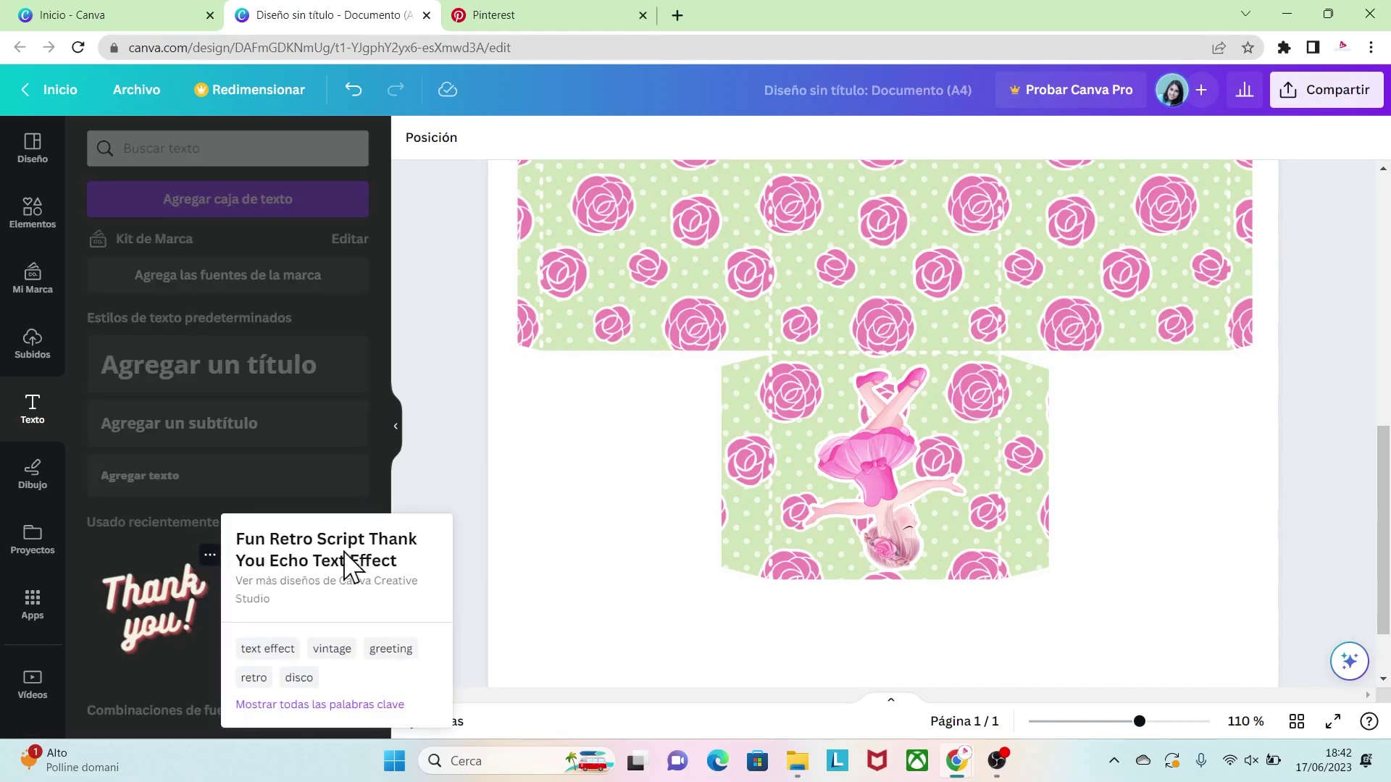
pyautogui.click(187, 590)
pyautogui.click(178, 601)
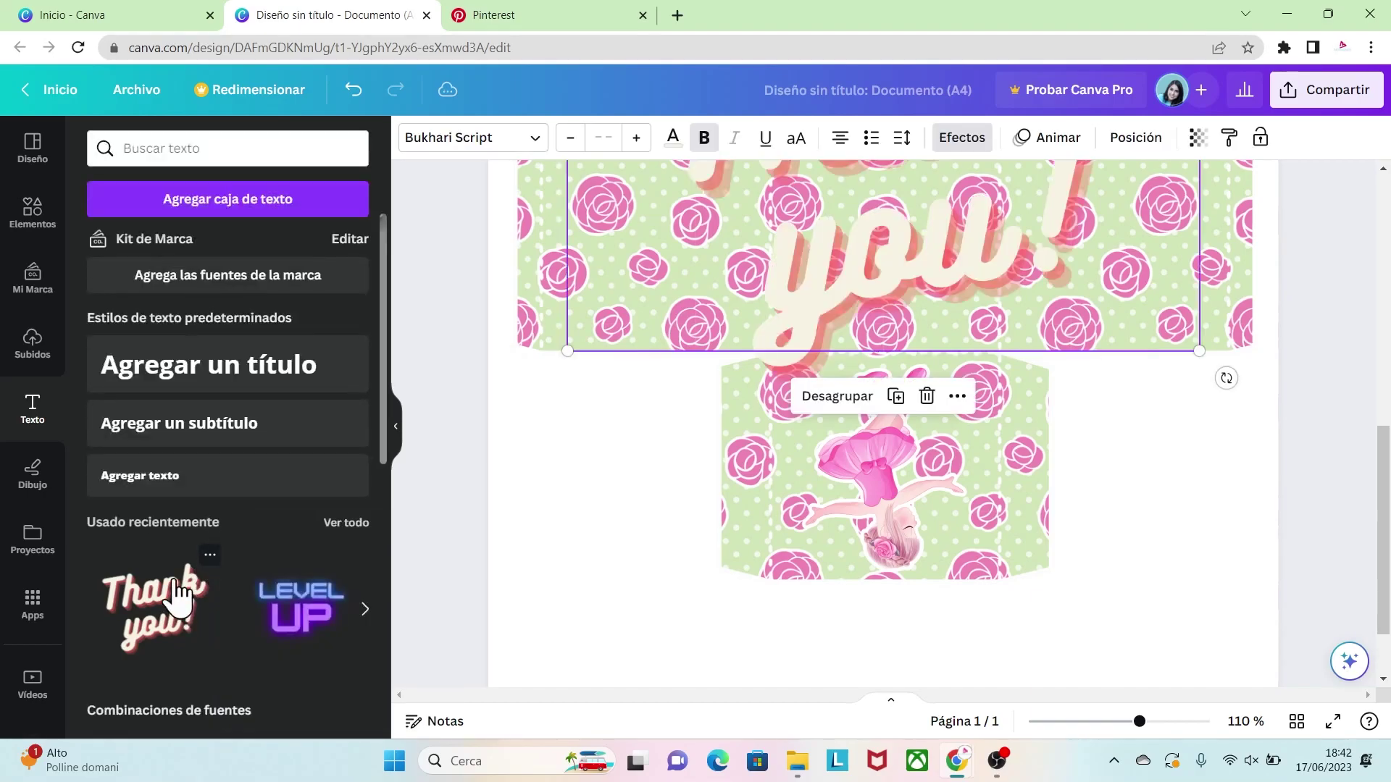
pyautogui.moveTo(975, 270); pyautogui.dragTo(990, 519)
# Ungroup the text effect, delete the "you!" line and straighten the word "Thank" to horizontal.
pyautogui.click(841, 655)
pyautogui.click(1300, 525)
pyautogui.click(988, 518)
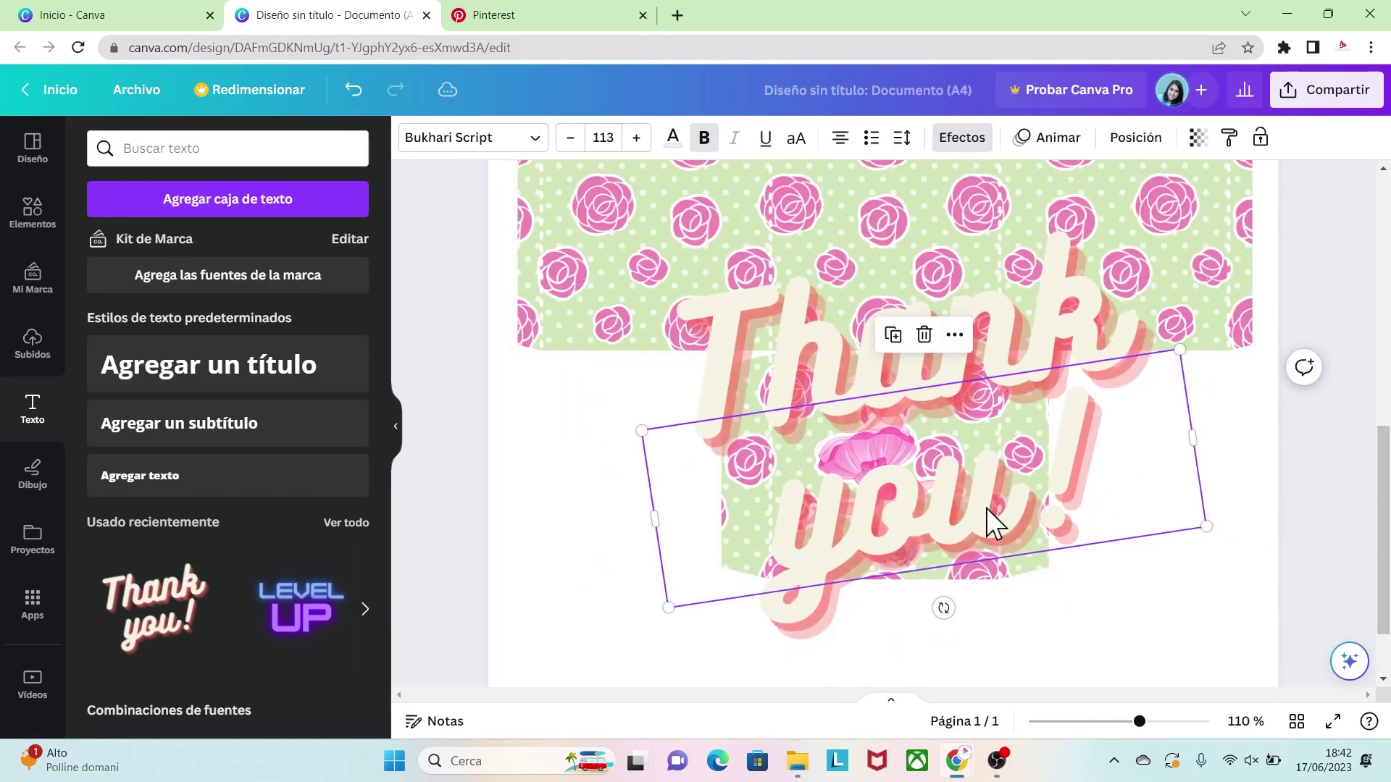
pyautogui.click(924, 334)
pyautogui.click(967, 332)
pyautogui.moveTo(1191, 264); pyautogui.dragTo(1189, 318)
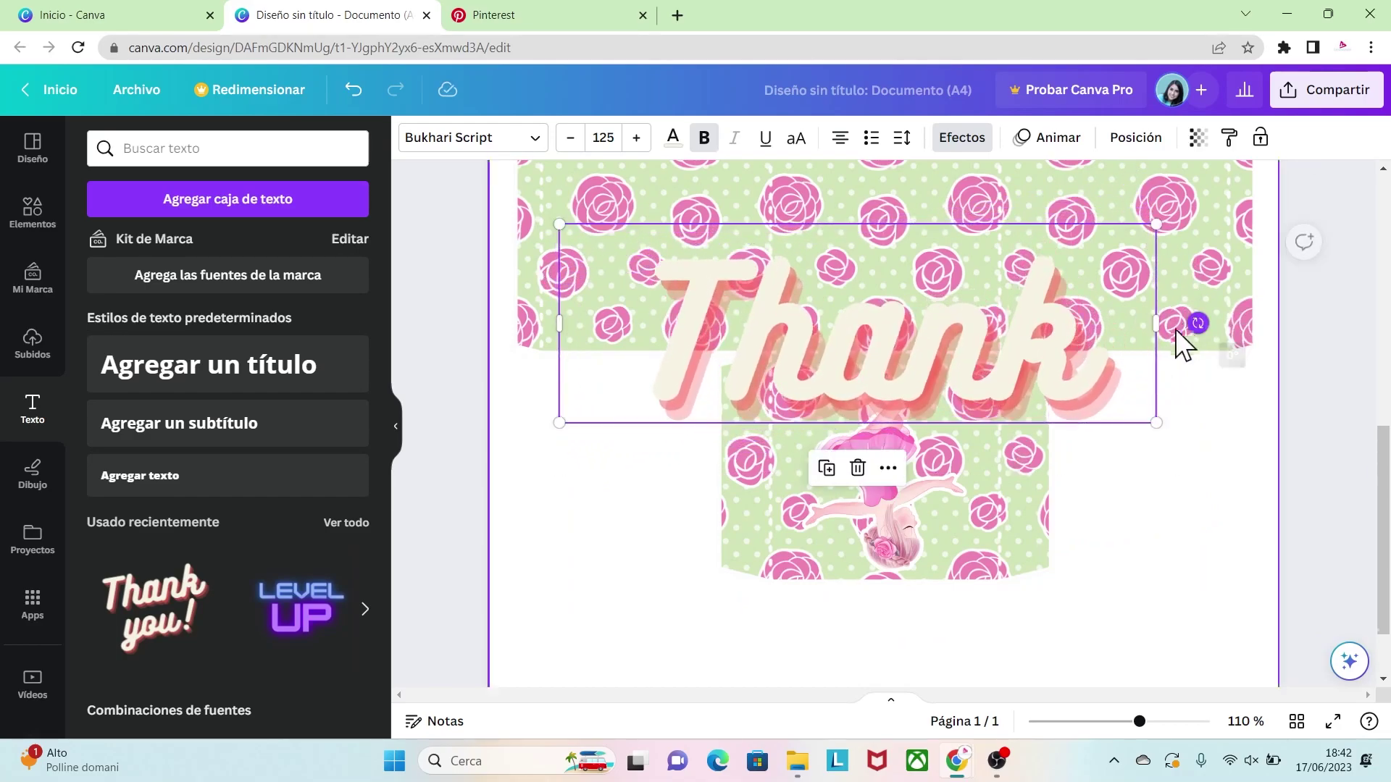
# Replace "Thank" with the child's first name and fit the text at size 39 over the ballerina's legs.
pyautogui.click(1090, 345)
pyautogui.moveTo(1081, 339); pyautogui.dragTo(725, 350)
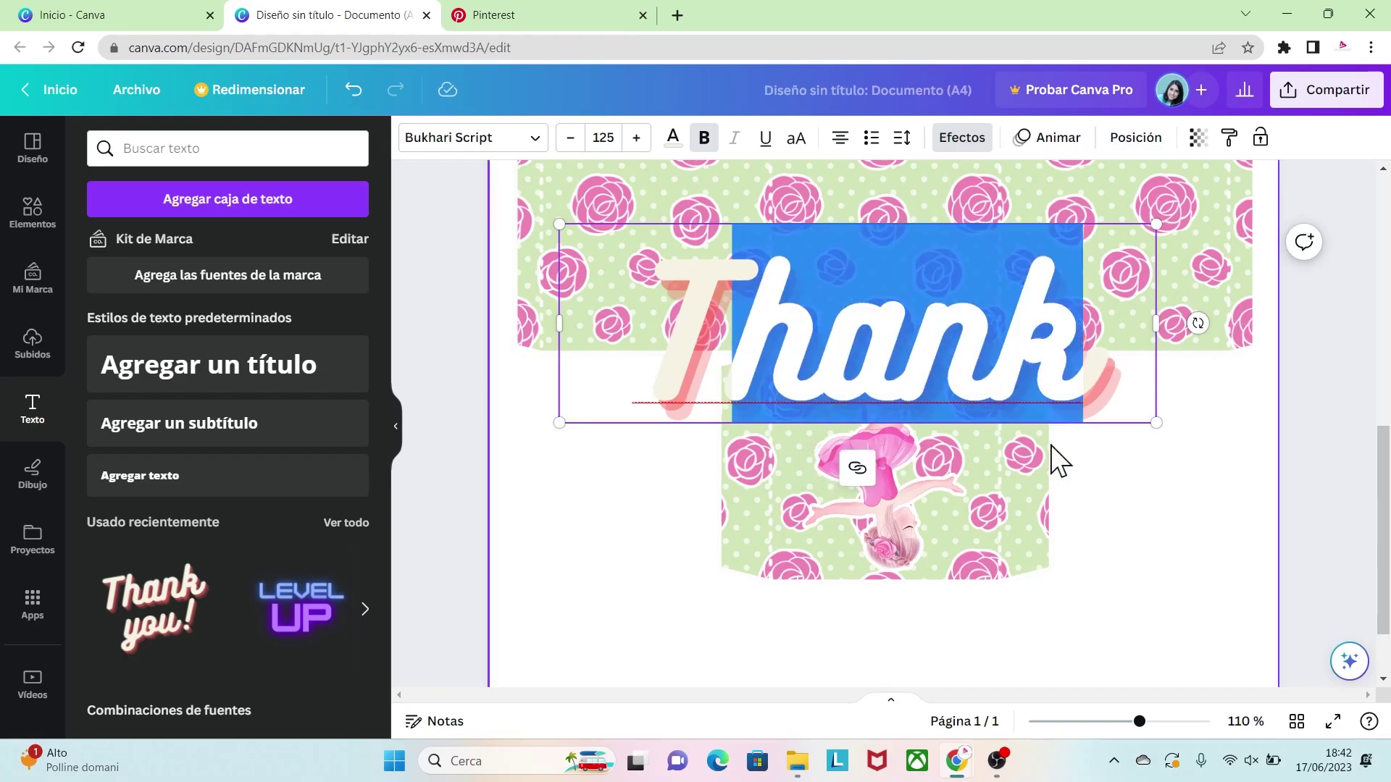
pyautogui.press('BackSpace')
pyautogui.write('Maria')
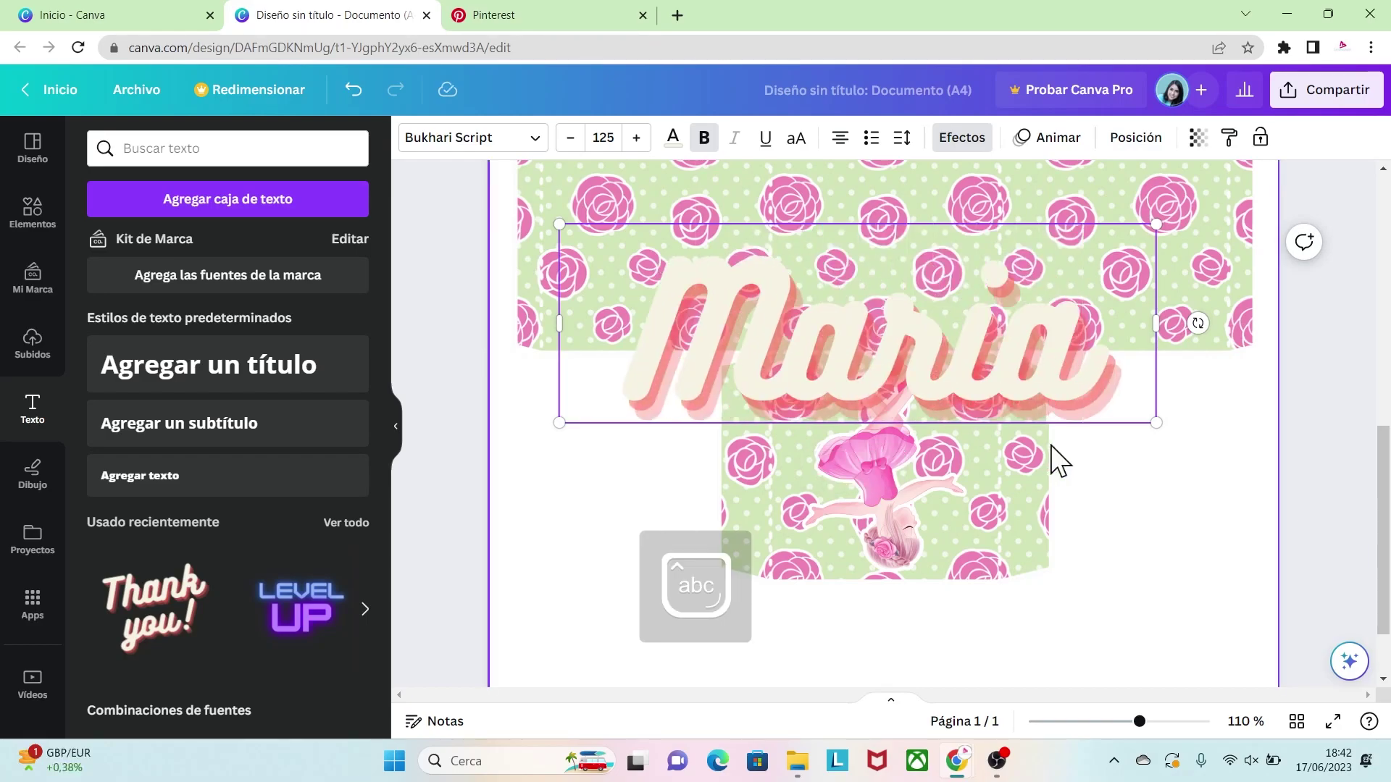
pyautogui.moveTo(1157, 422); pyautogui.dragTo(746, 286)
pyautogui.moveTo(670, 240); pyautogui.dragTo(920, 403)
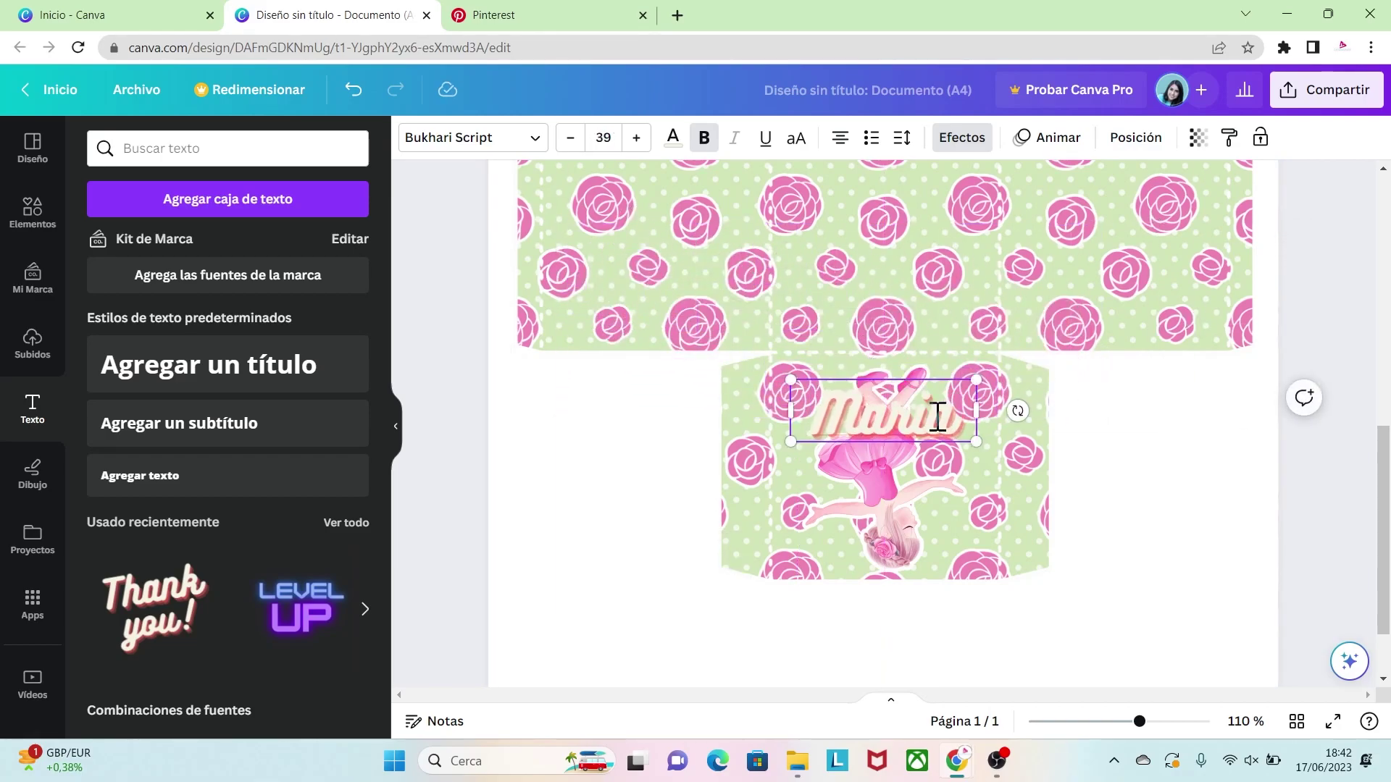
# Color the name text white (#ffffff) and switch its effect to Contorno.
pyautogui.click(673, 139)
pyautogui.click(203, 247)
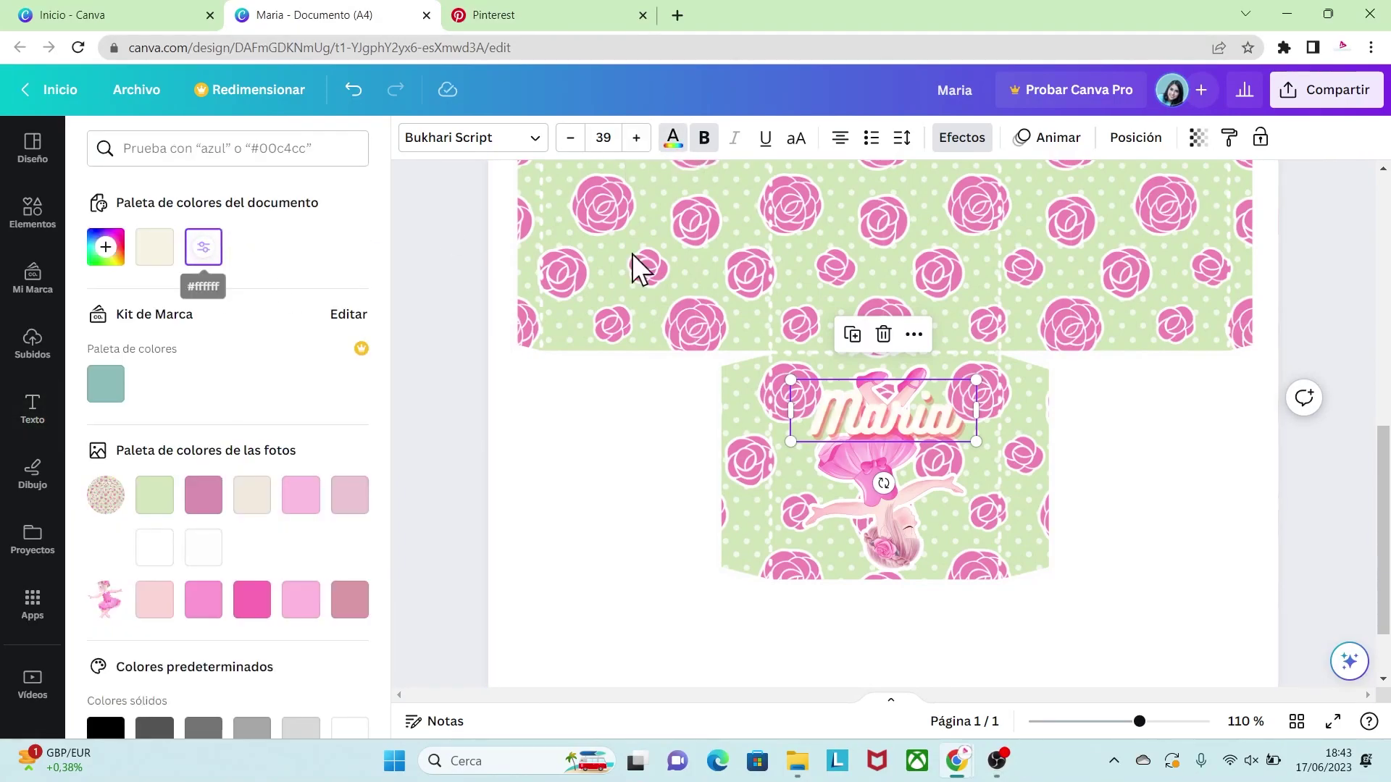
pyautogui.click(964, 139)
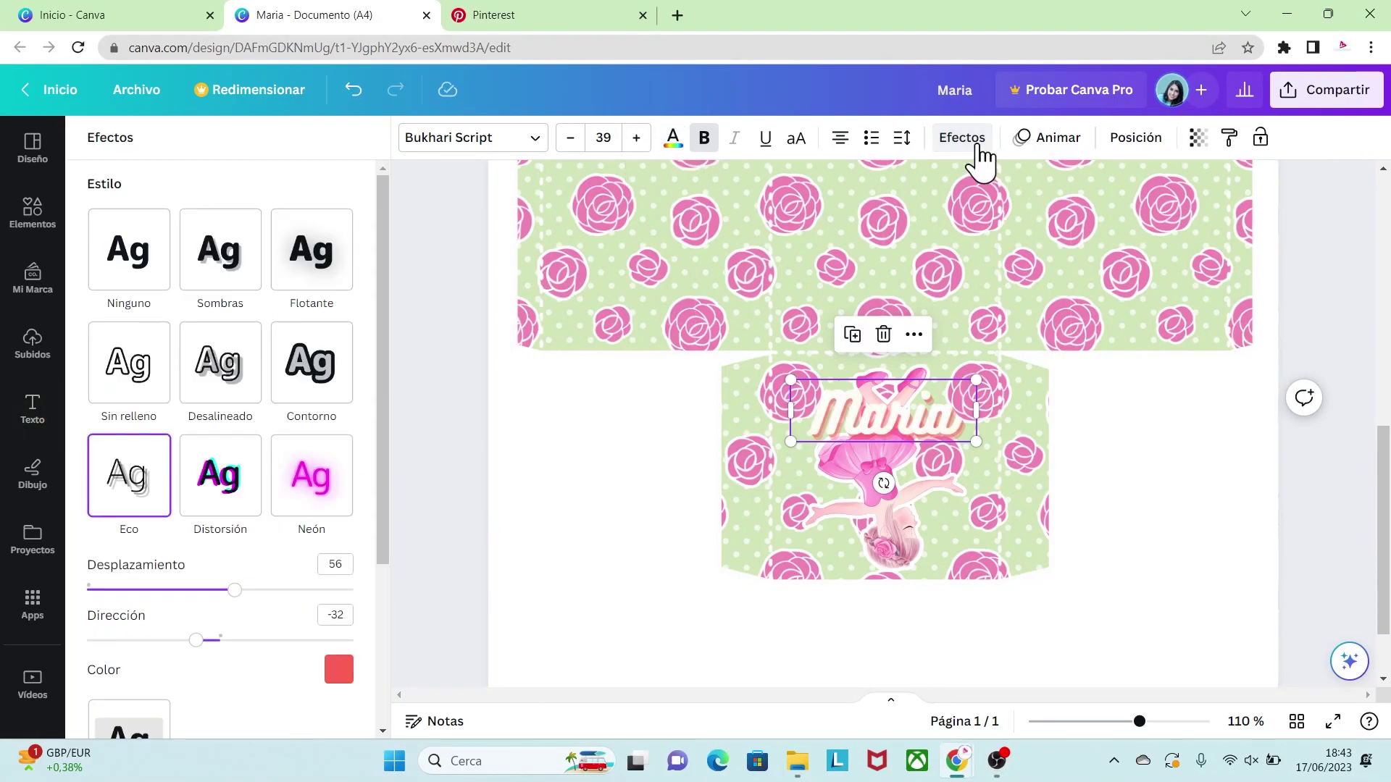
pyautogui.click(316, 384)
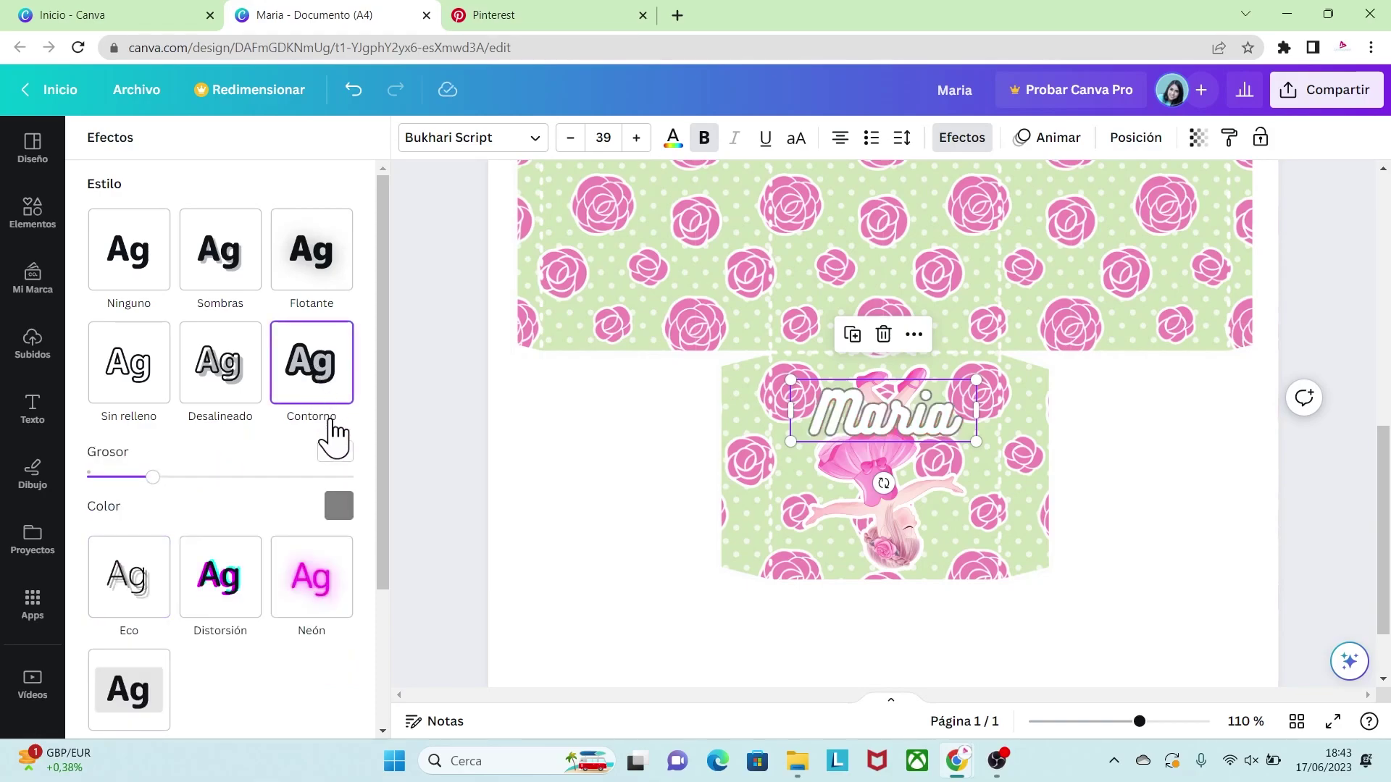
# Set the name's outline color to a pink sampled from the rose pattern (#F186B7) and its thickness to 101.
pyautogui.click(351, 505)
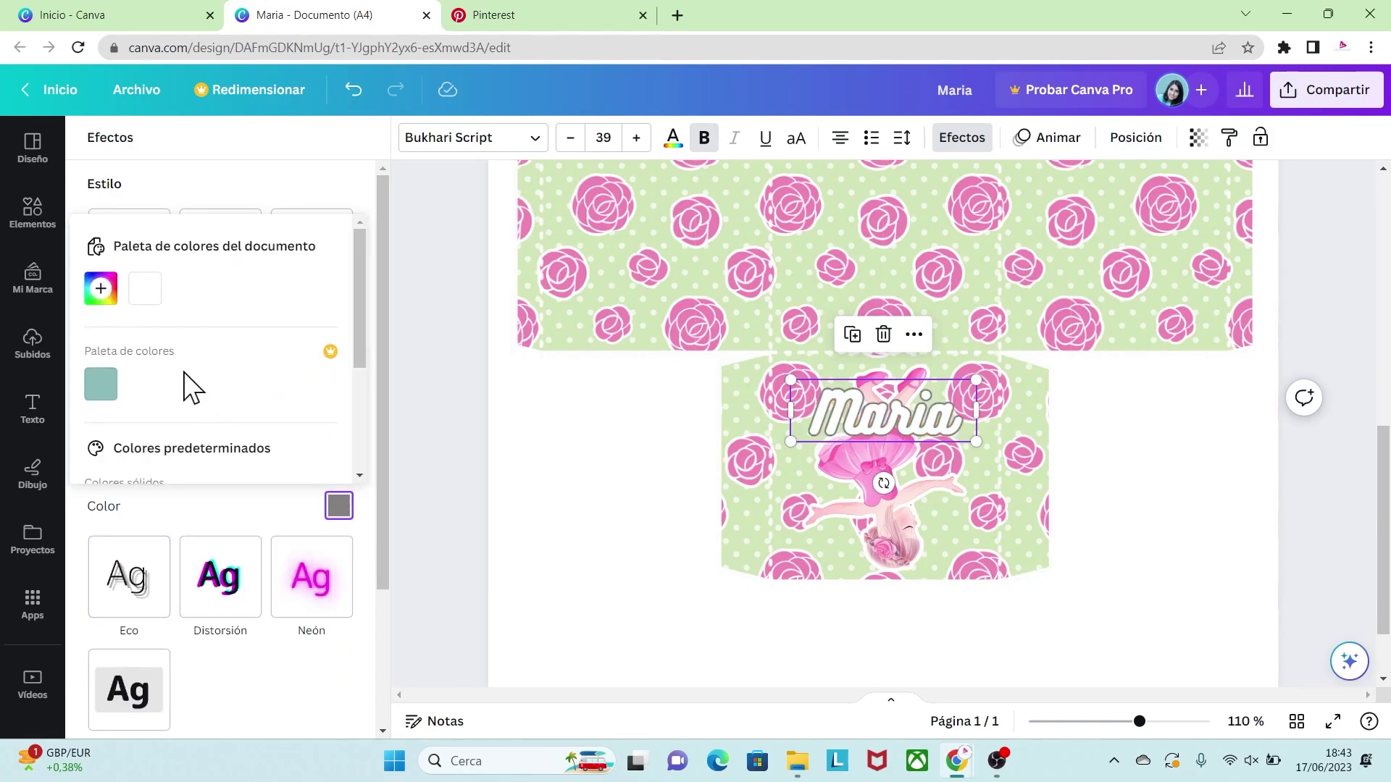
pyautogui.click(101, 289)
pyautogui.click(333, 471)
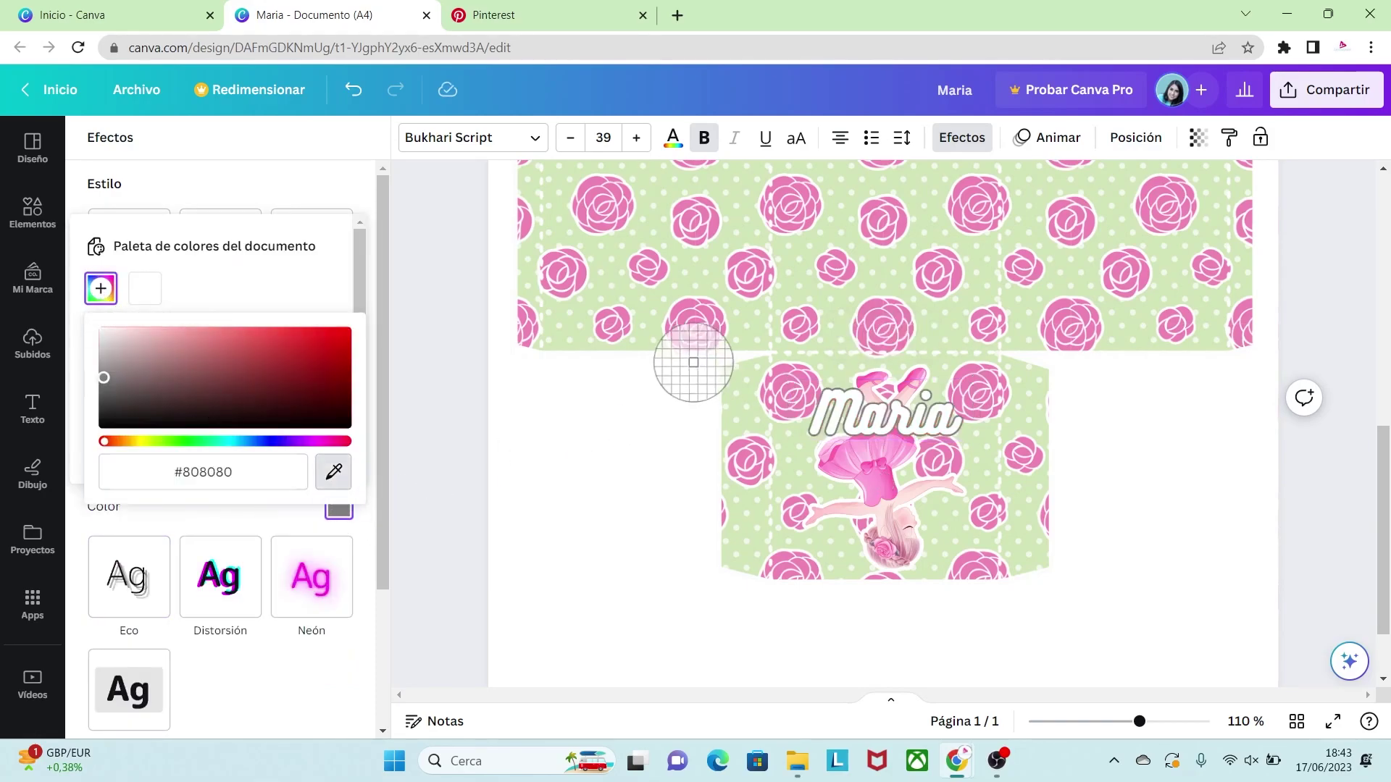
pyautogui.click(685, 315)
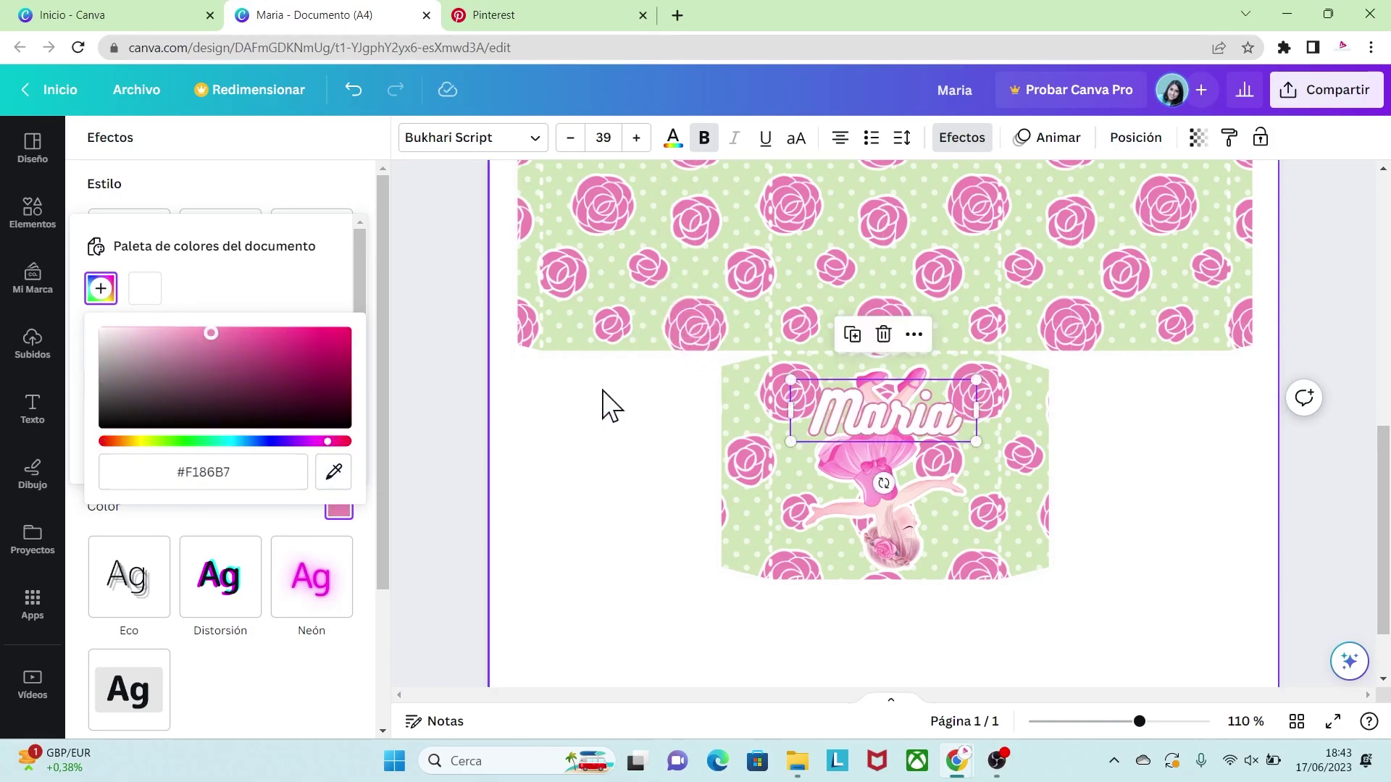
pyautogui.click(299, 523)
pyautogui.moveTo(153, 478); pyautogui.dragTo(216, 477)
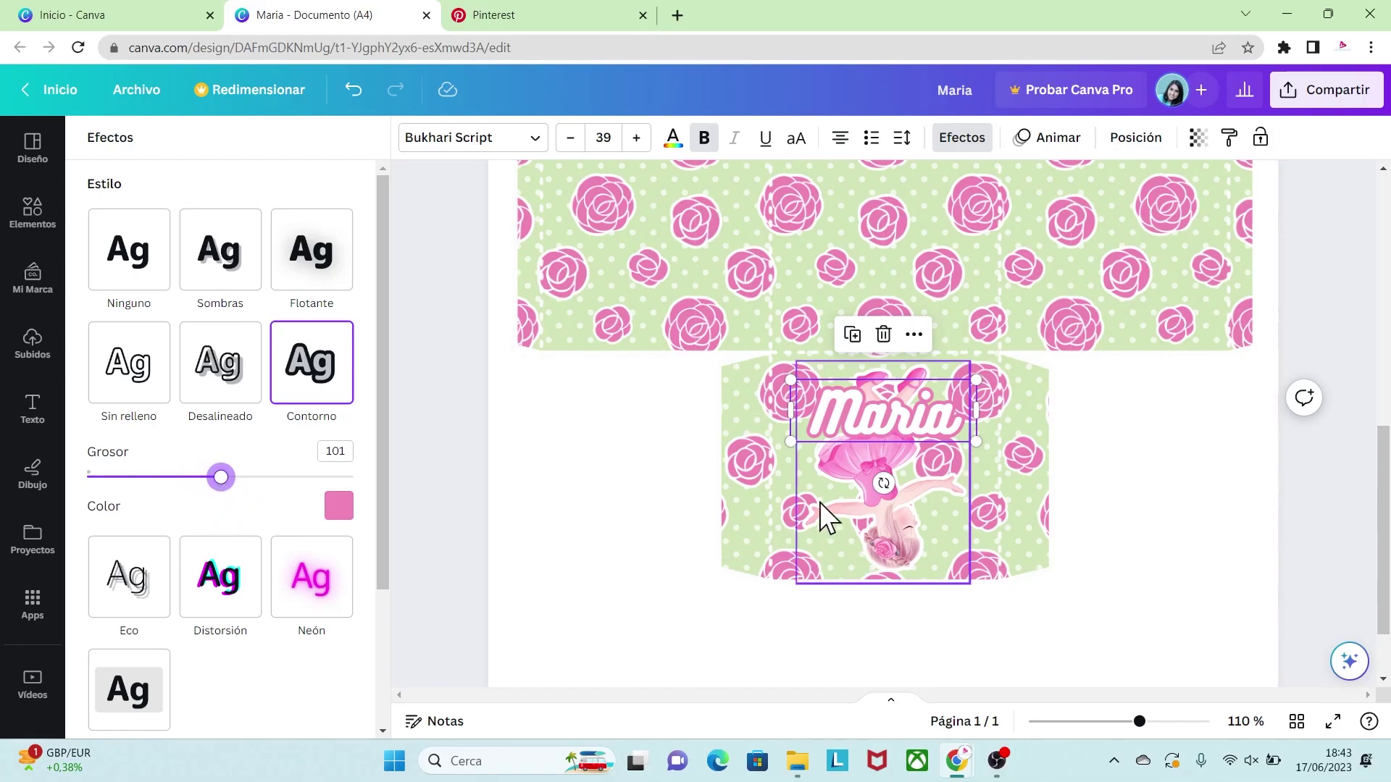
# Turn the name upside down to match the ballerina and move it slightly toward her tutu.
pyautogui.moveTo(884, 483); pyautogui.dragTo(877, 321)
pyautogui.moveTo(928, 413); pyautogui.dragTo(931, 441)
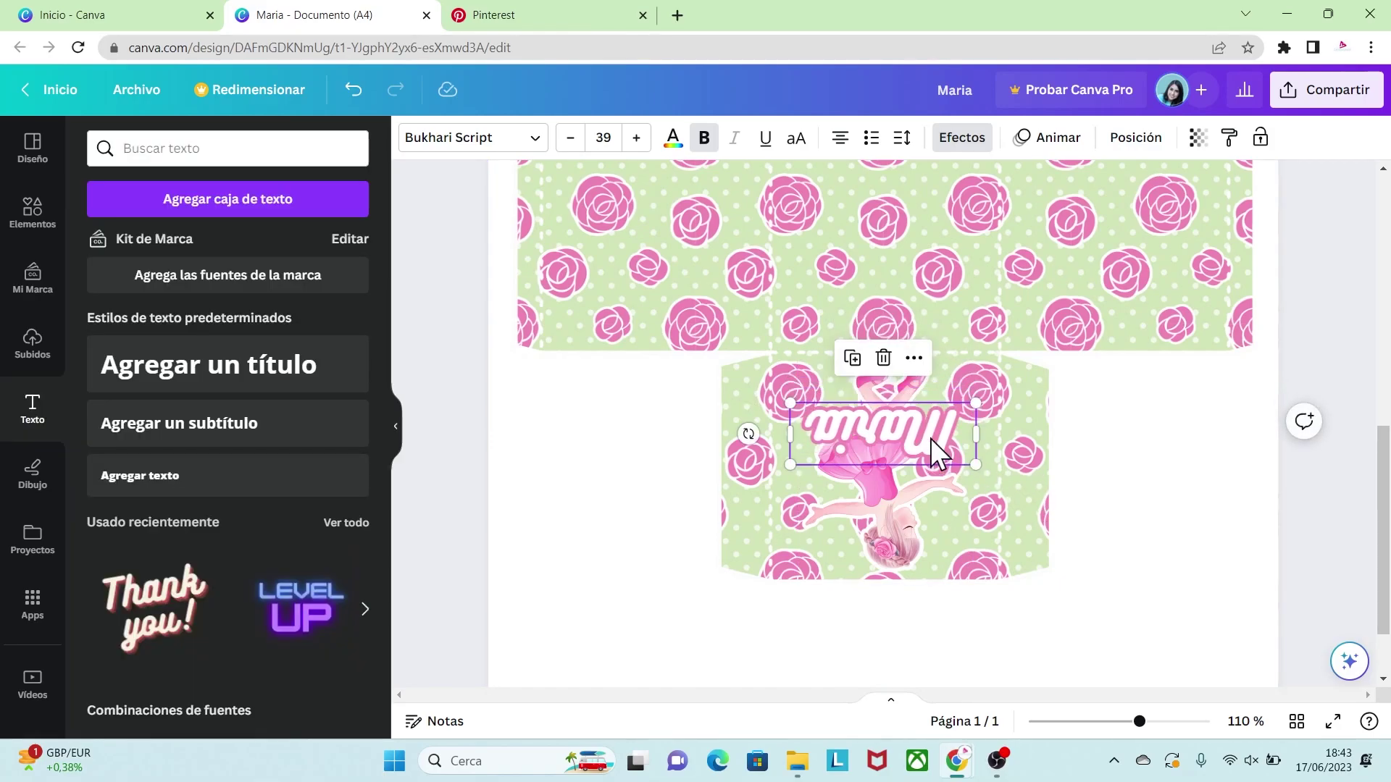
pyautogui.click(1303, 503)
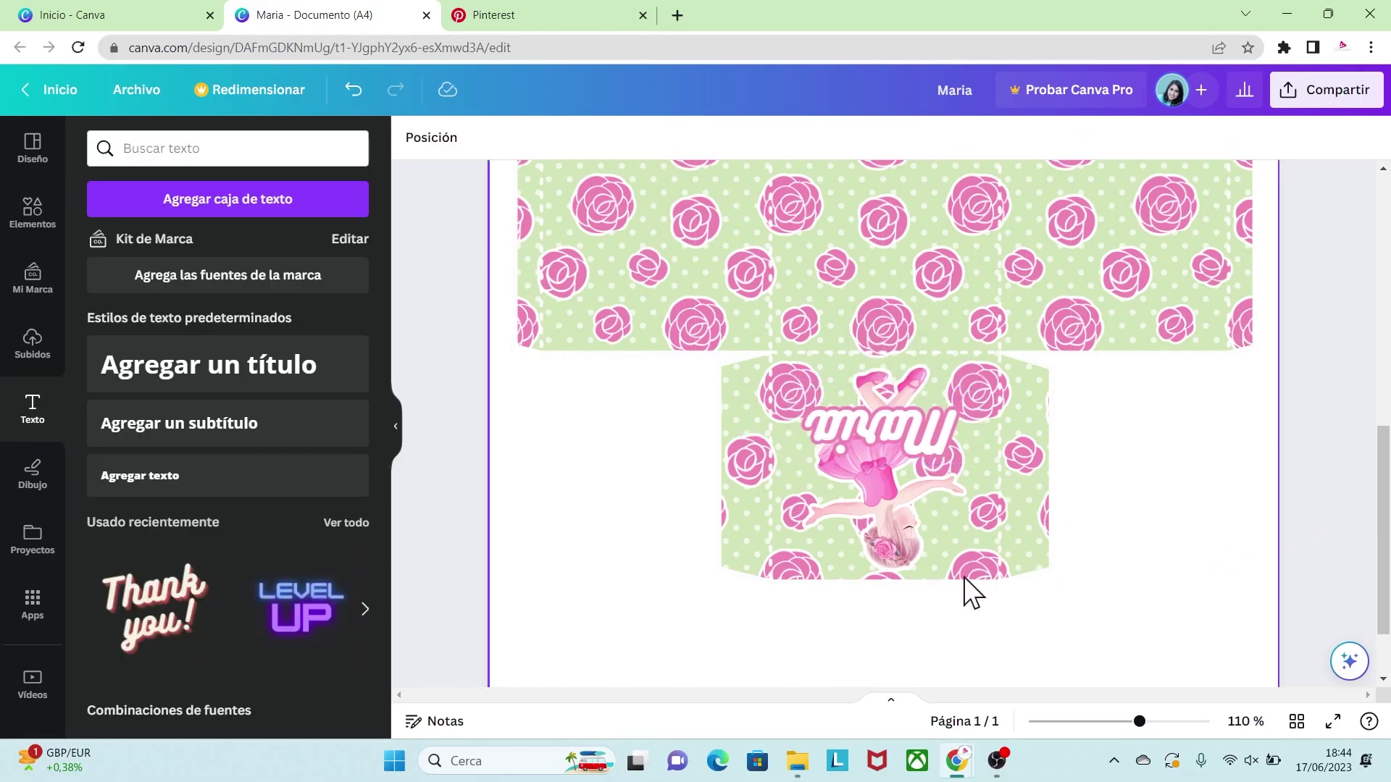
# Add the uploaded pink ballet shoes image and shrink it to fit a box panel.
pyautogui.scroll(3, 972, 503)
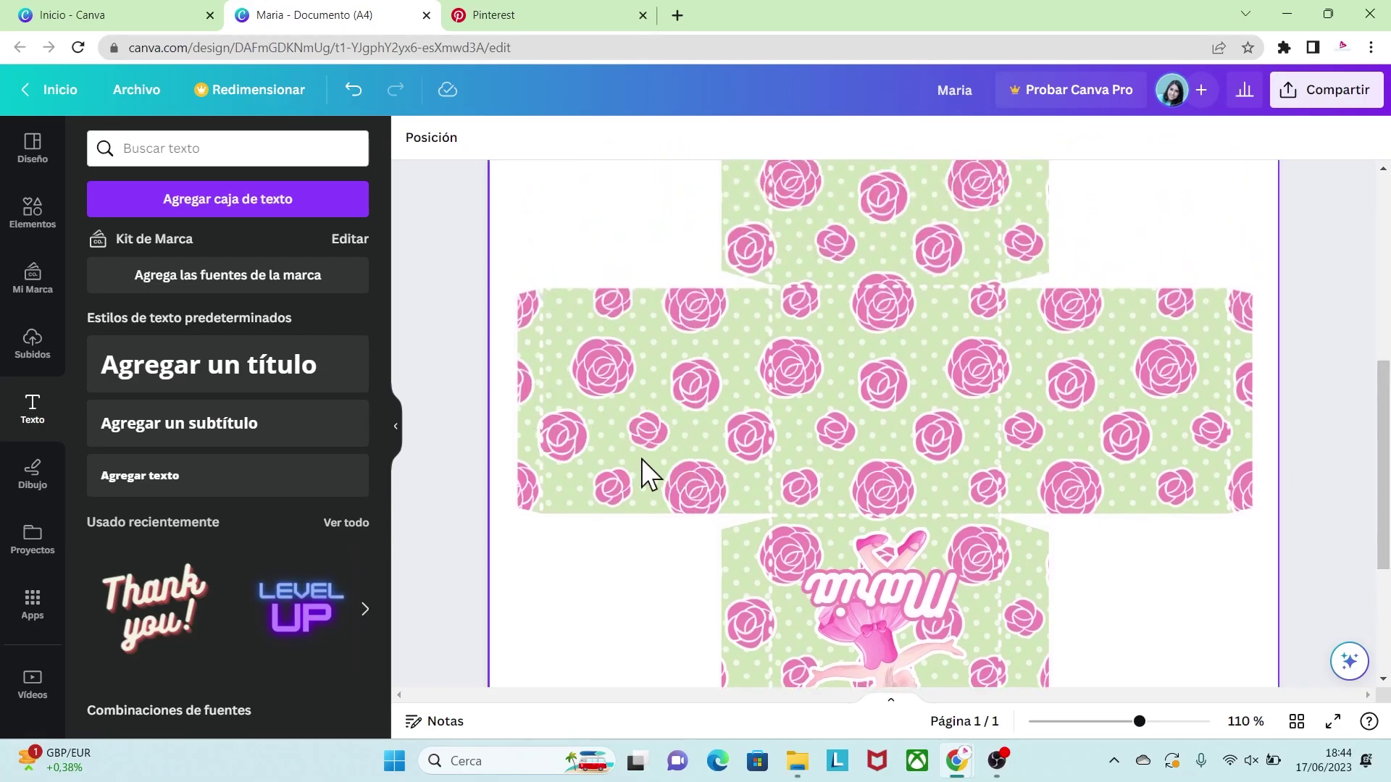
pyautogui.click(36, 347)
pyautogui.click(195, 503)
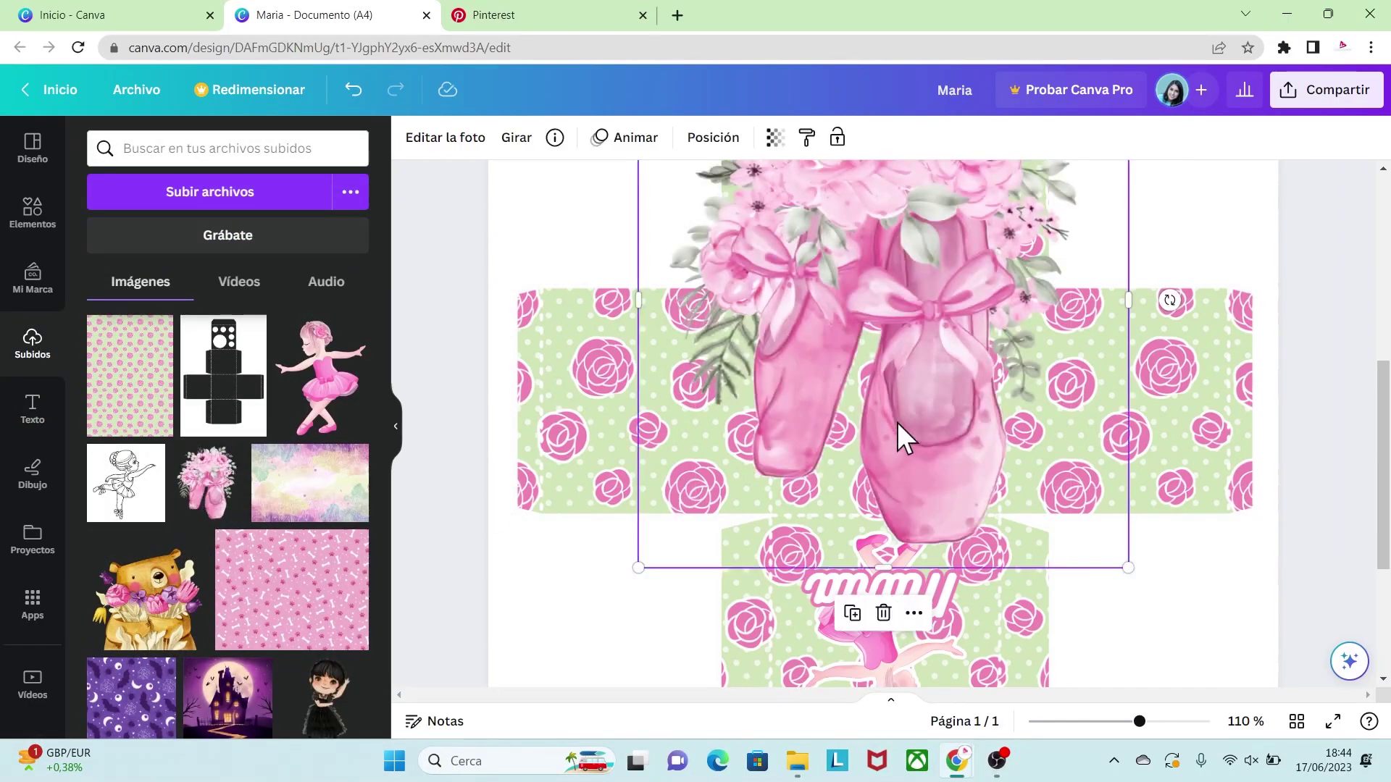
pyautogui.moveTo(909, 289); pyautogui.dragTo(905, 489)
pyautogui.moveTo(638, 234); pyautogui.dragTo(915, 529)
# Rotate the ballet shoes a quarter turn counterclockwise and center them on the box's left side panel.
pyautogui.moveTo(1010, 574); pyautogui.dragTo(671, 308)
pyautogui.moveTo(790, 498); pyautogui.dragTo(739, 444)
pyautogui.moveTo(659, 484); pyautogui.dragTo(677, 398)
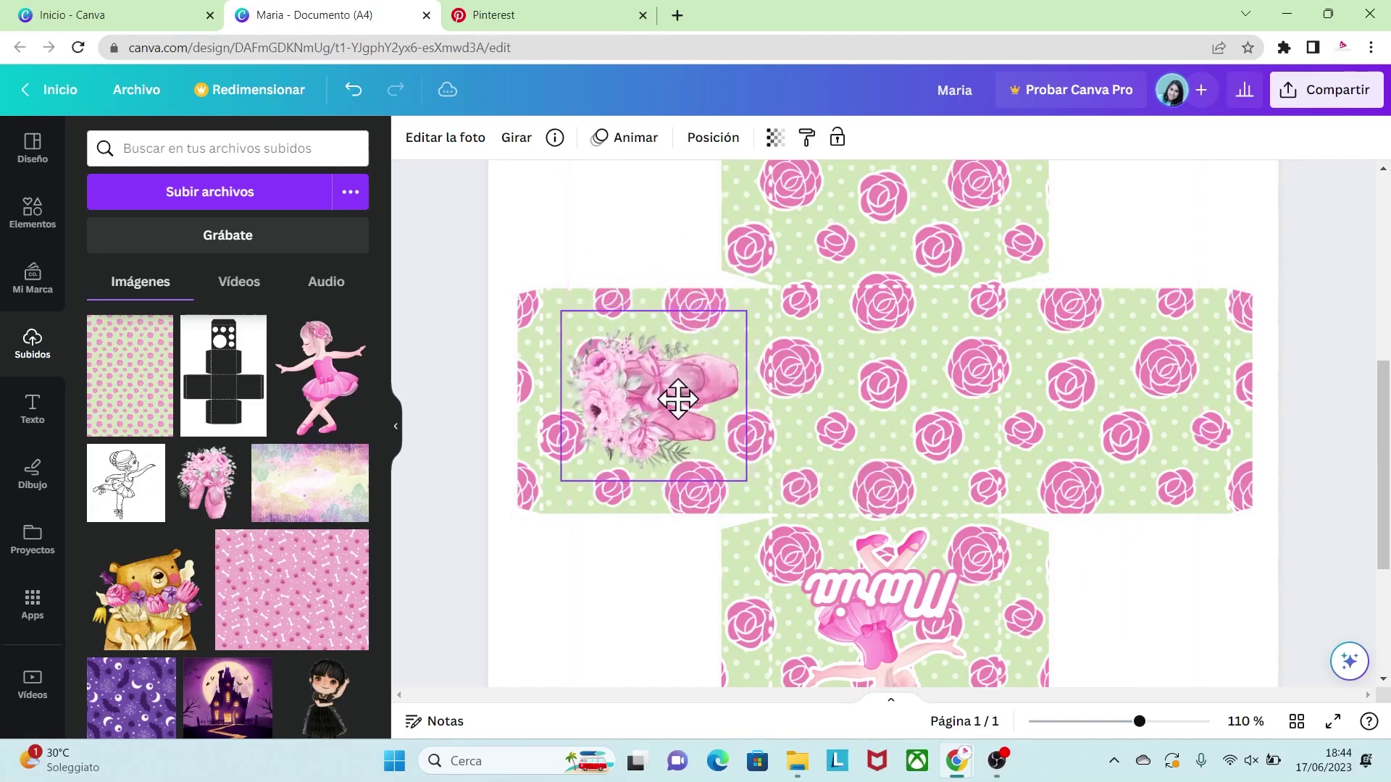
# Give the ballet shoes an outline shadow in near-white #FFFEFE with a size of 37.
pyautogui.click(453, 141)
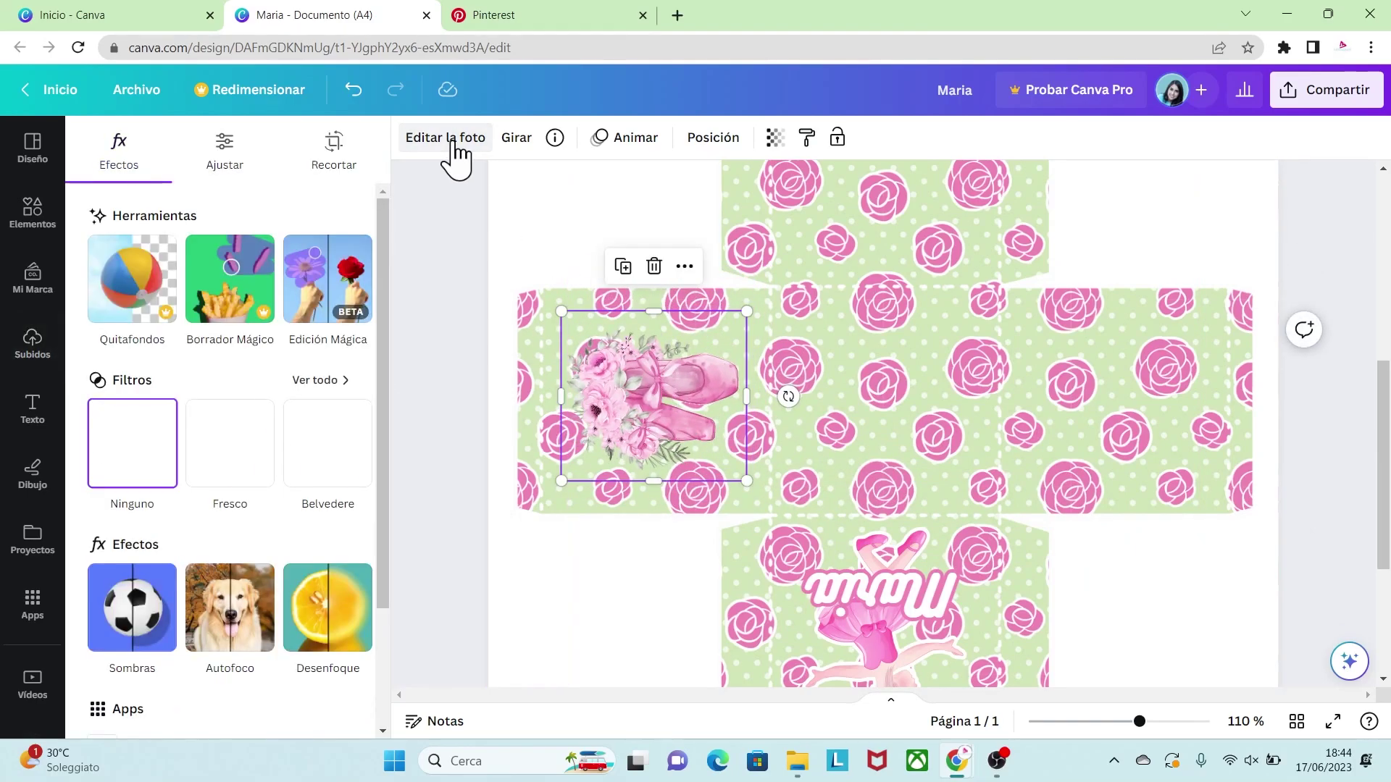
pyautogui.click(116, 602)
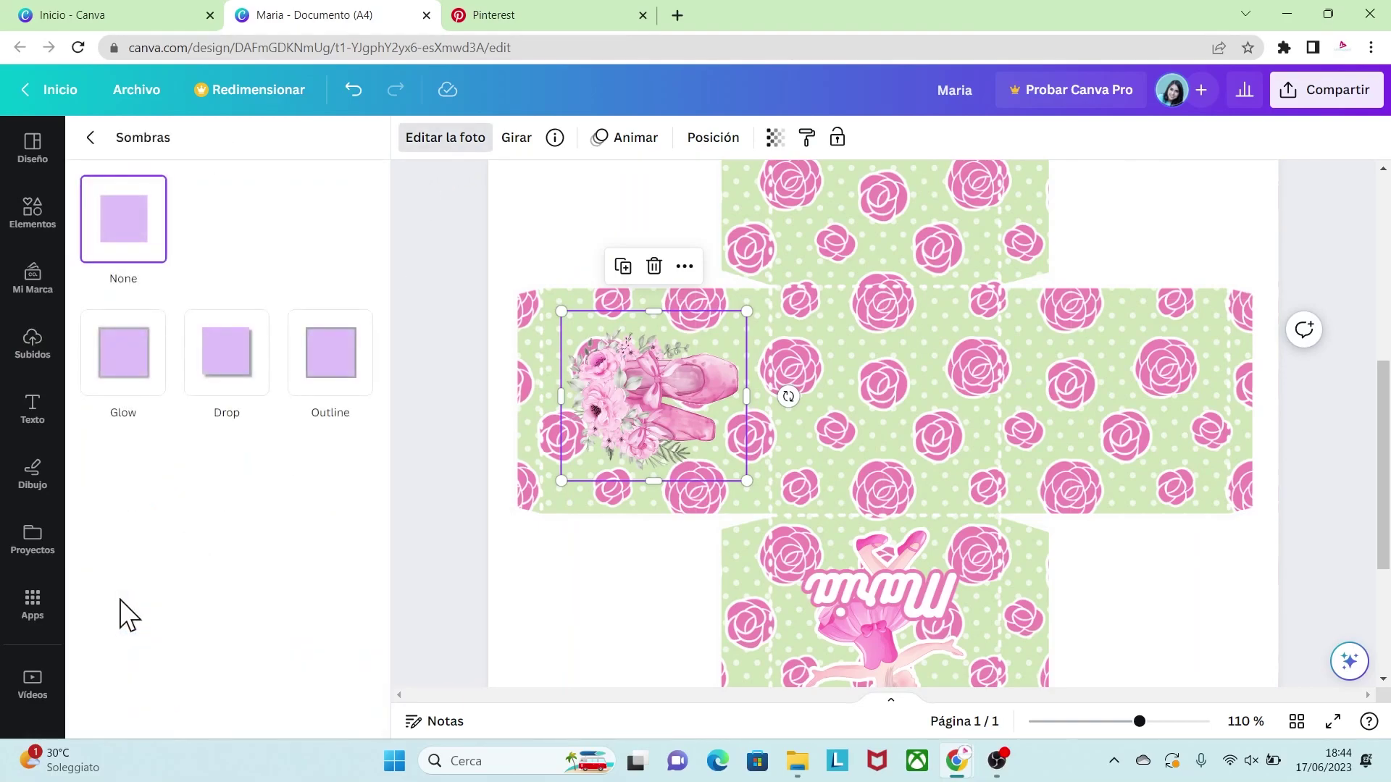
pyautogui.click(333, 370)
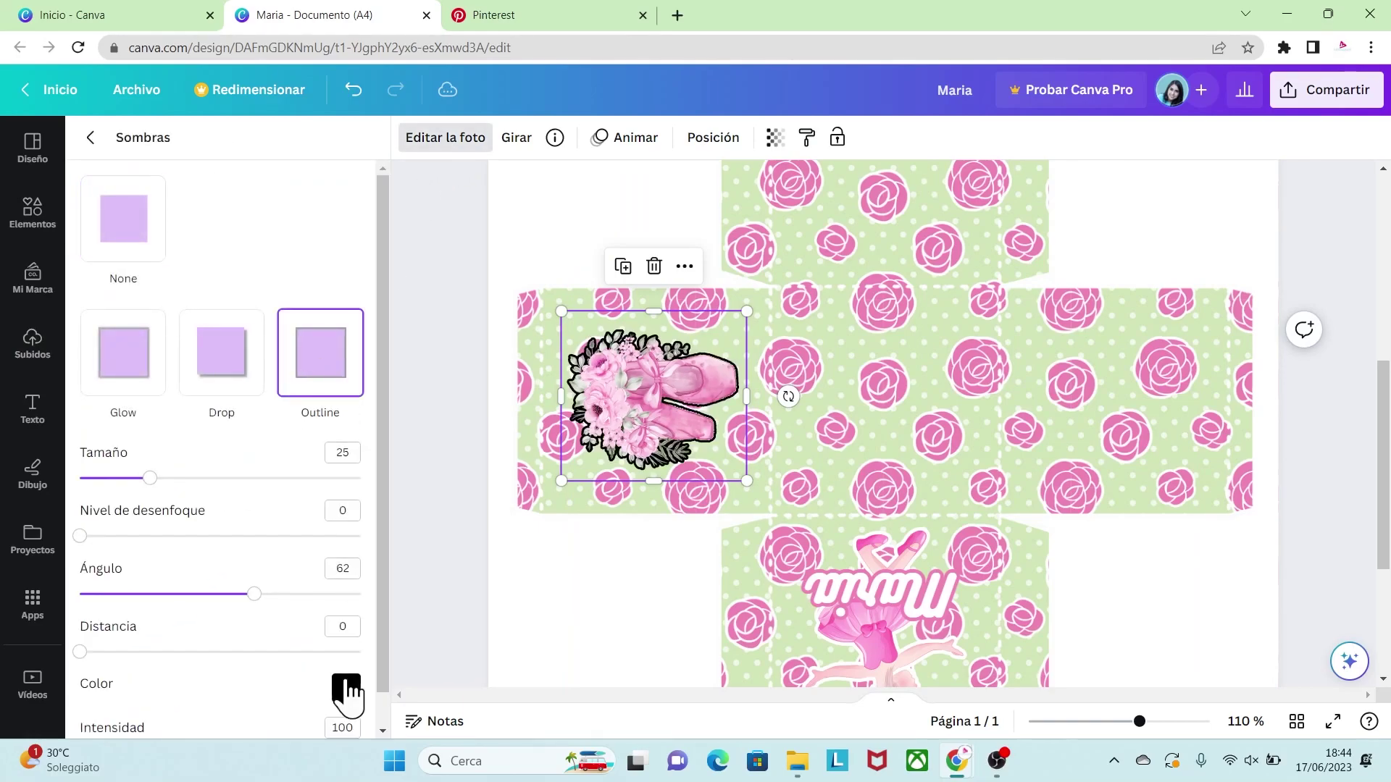
pyautogui.click(347, 688)
pyautogui.moveTo(351, 585); pyautogui.dragTo(351, 491)
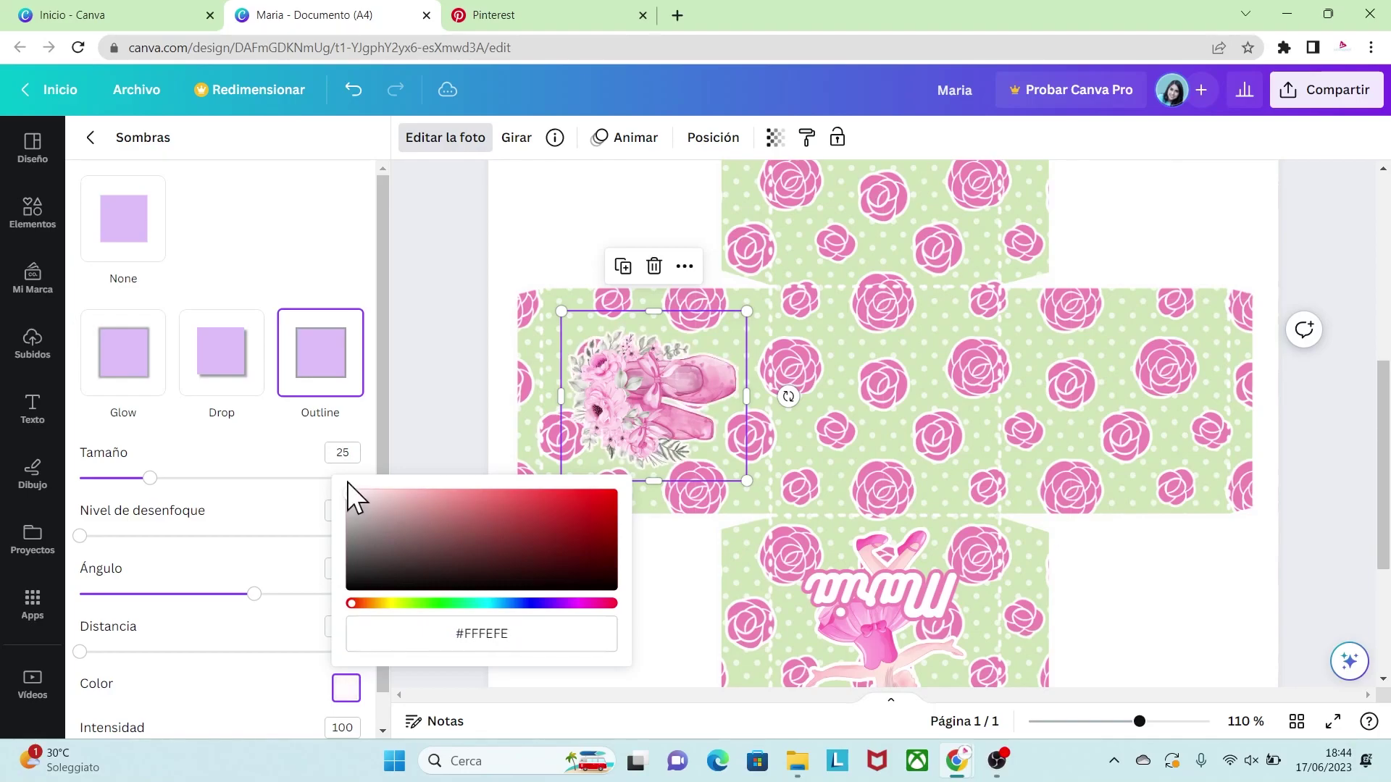
pyautogui.click(241, 460)
pyautogui.moveTo(149, 478); pyautogui.dragTo(185, 485)
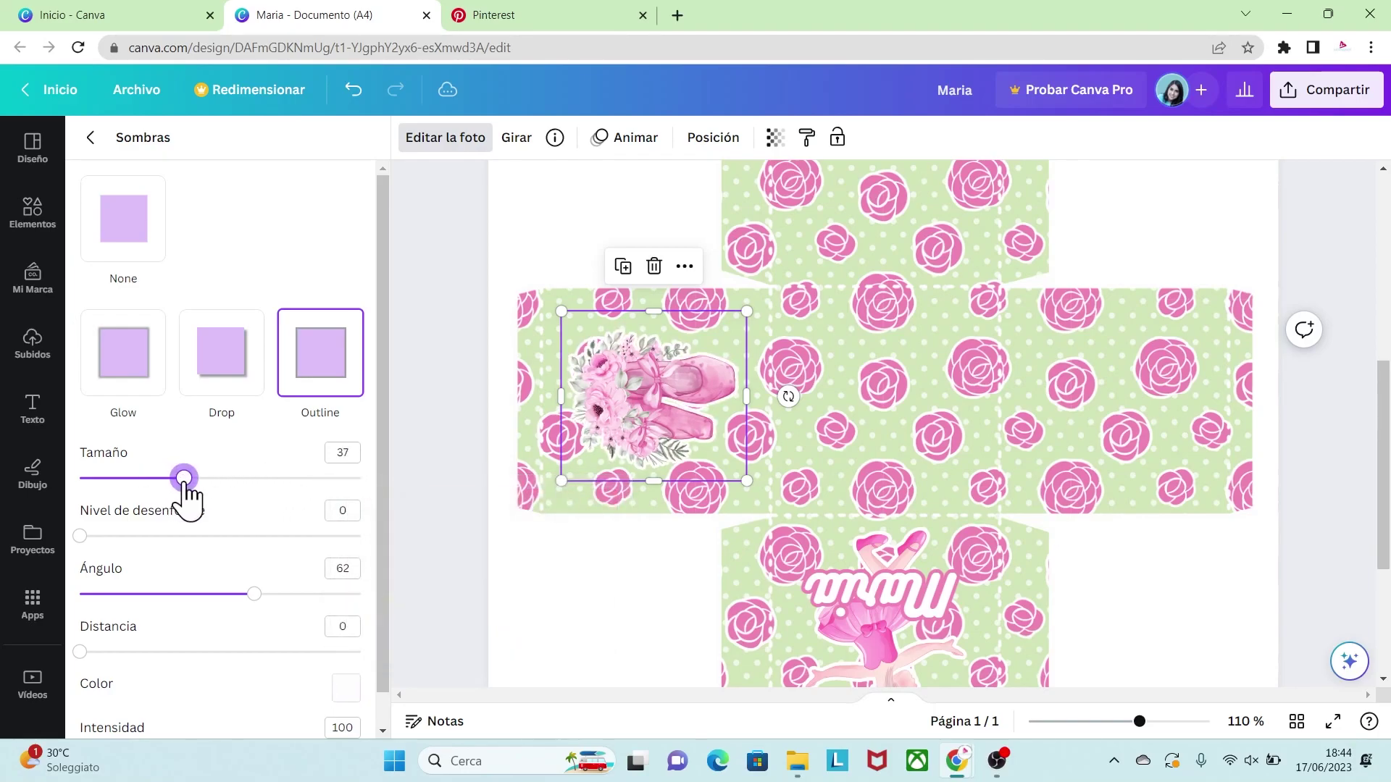
# Enlarge the ballet shoes slightly and duplicate them for the box's right side panel.
pyautogui.moveTo(561, 481); pyautogui.dragTo(551, 496)
pyautogui.moveTo(627, 440); pyautogui.dragTo(1130, 416)
pyautogui.hotkey('ctrl', 'd')
pyautogui.moveTo(1139, 520); pyautogui.dragTo(1047, 404)
# Add a blank second page to the document.
pyautogui.click(1196, 611)
pyautogui.moveTo(1142, 723); pyautogui.dragTo(1101, 700)
pyautogui.click(919, 650)
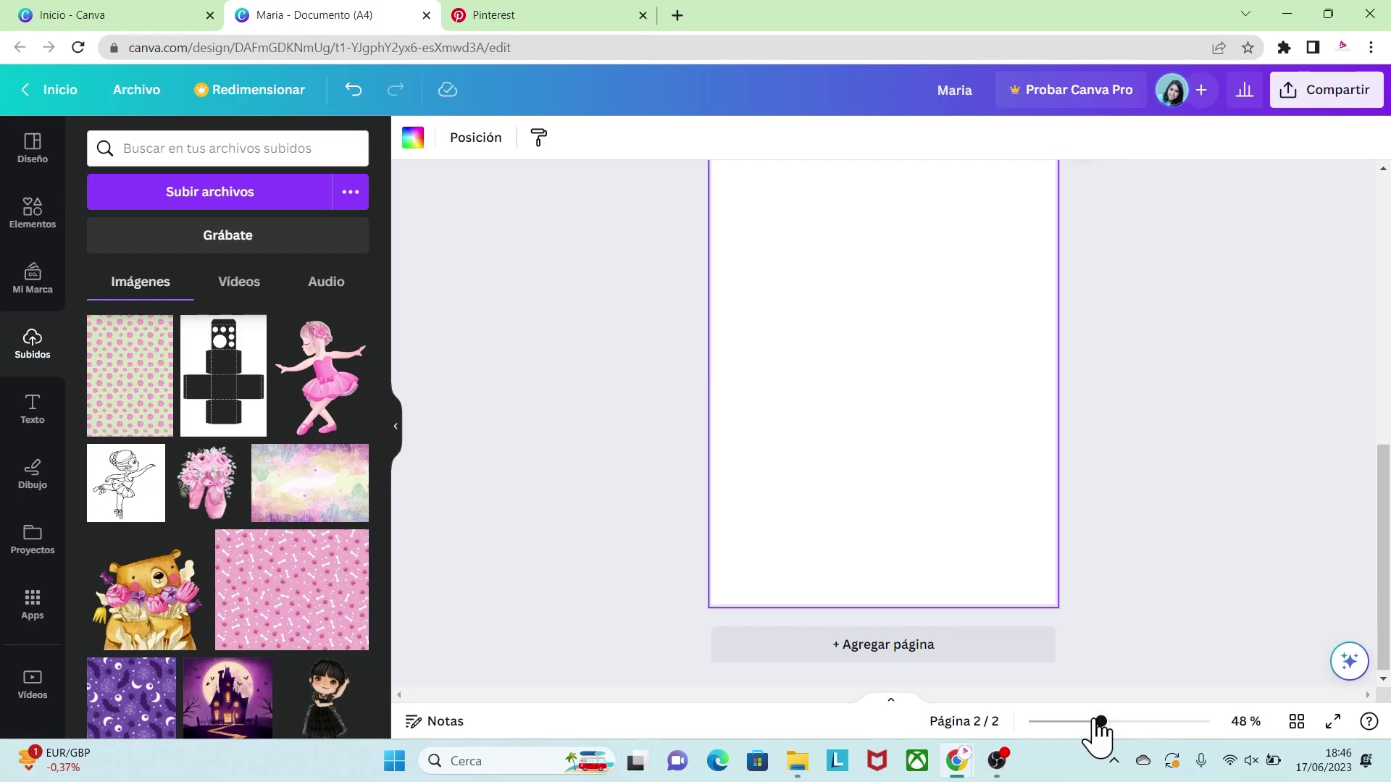
pyautogui.moveTo(1101, 722); pyautogui.dragTo(1090, 721)
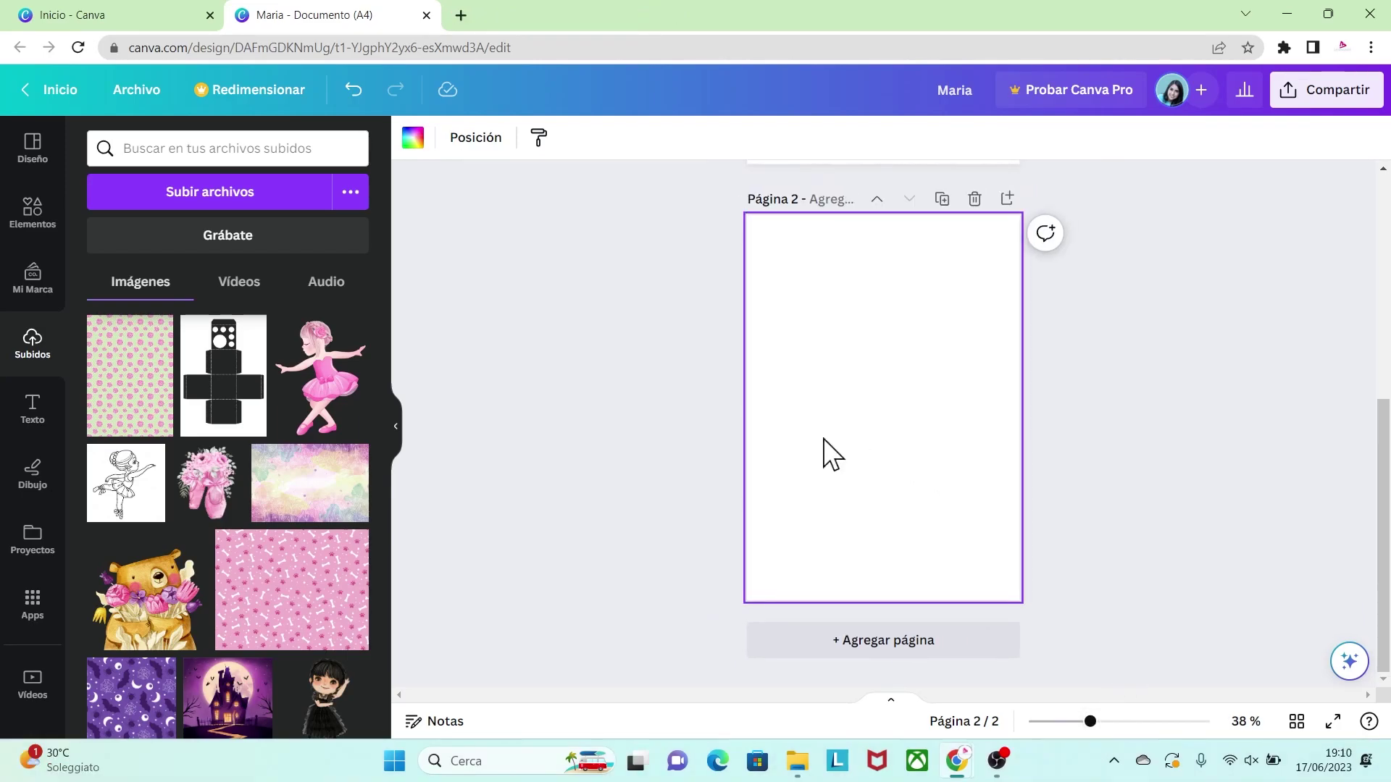
# Search the elements for "marcos" and add the plain Square Frame to page 2.
pyautogui.click(36, 214)
pyautogui.click(144, 149)
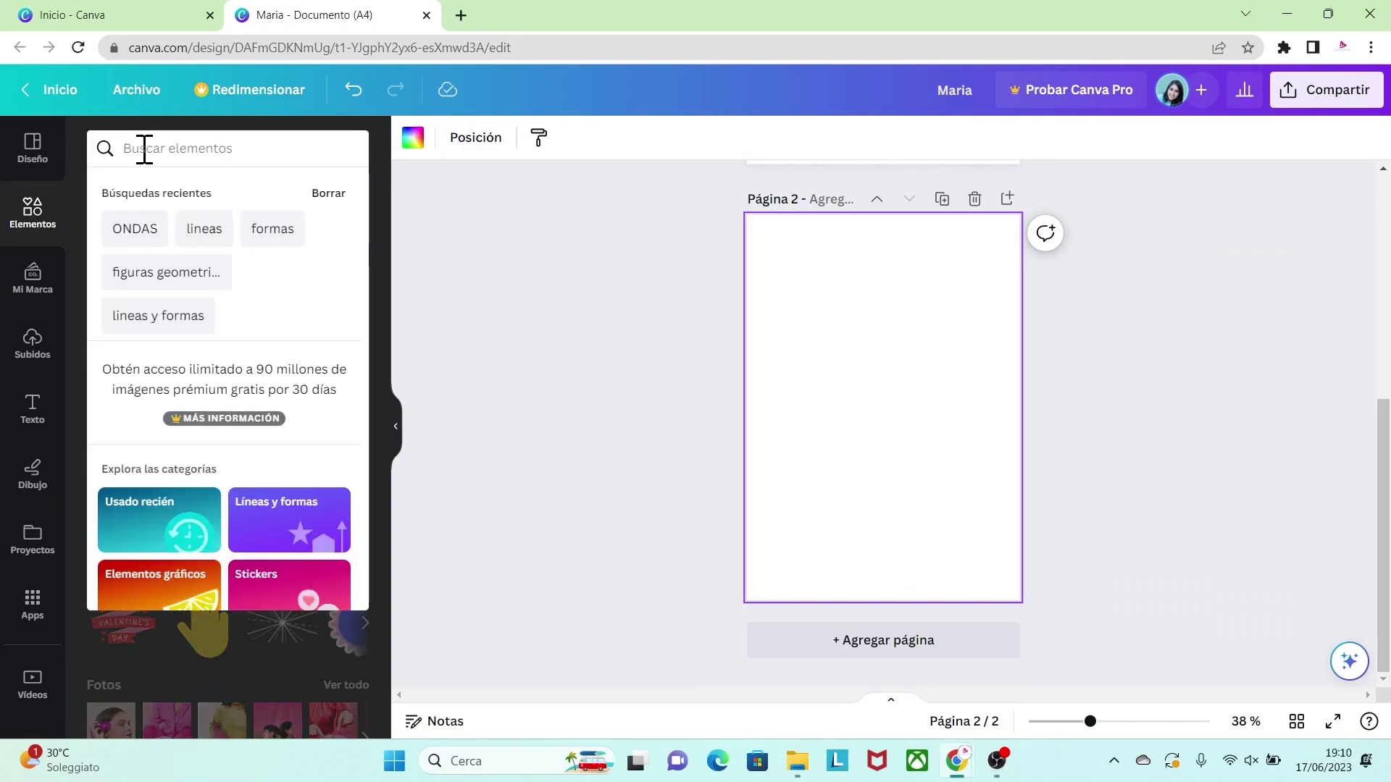
pyautogui.write('marcos')
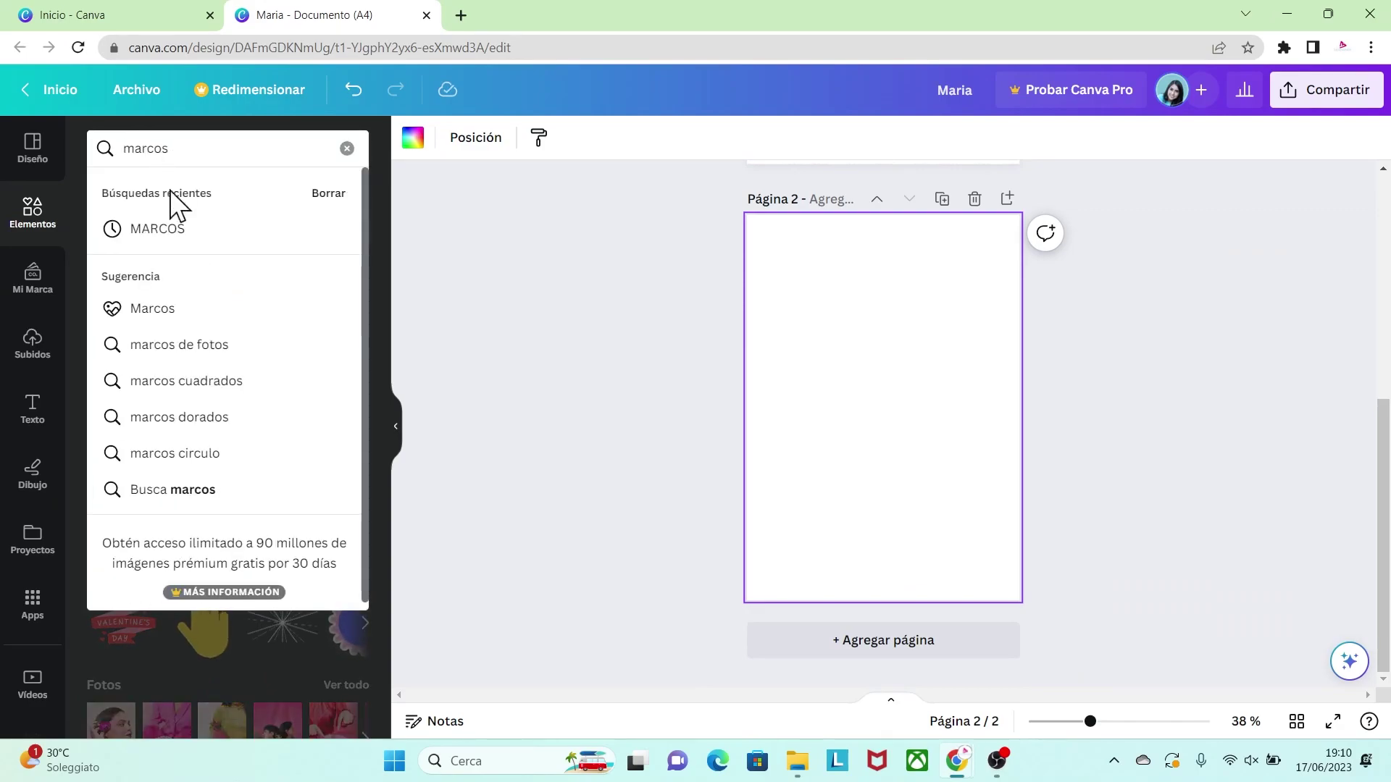
pyautogui.click(165, 315)
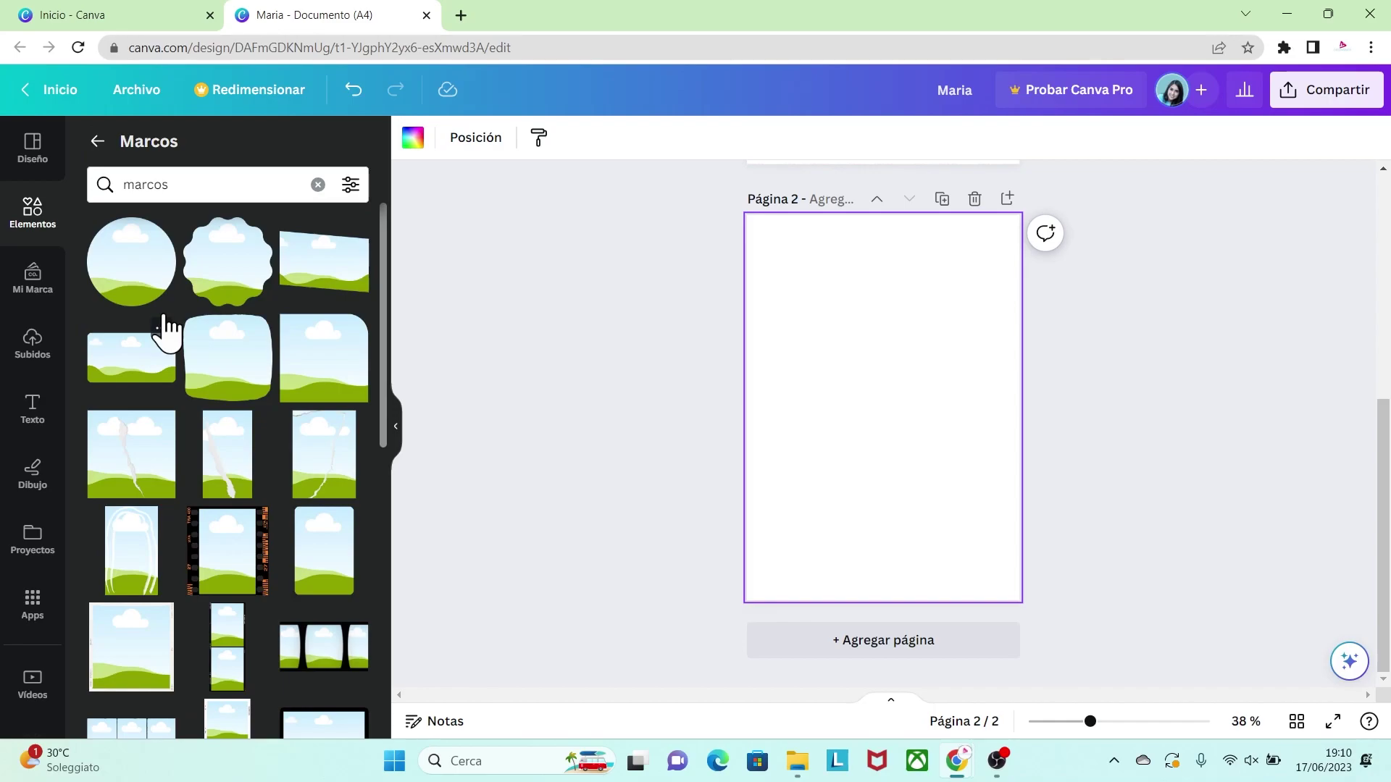
pyautogui.scroll(-3, 382, 395)
pyautogui.scroll(-10, 380, 393)
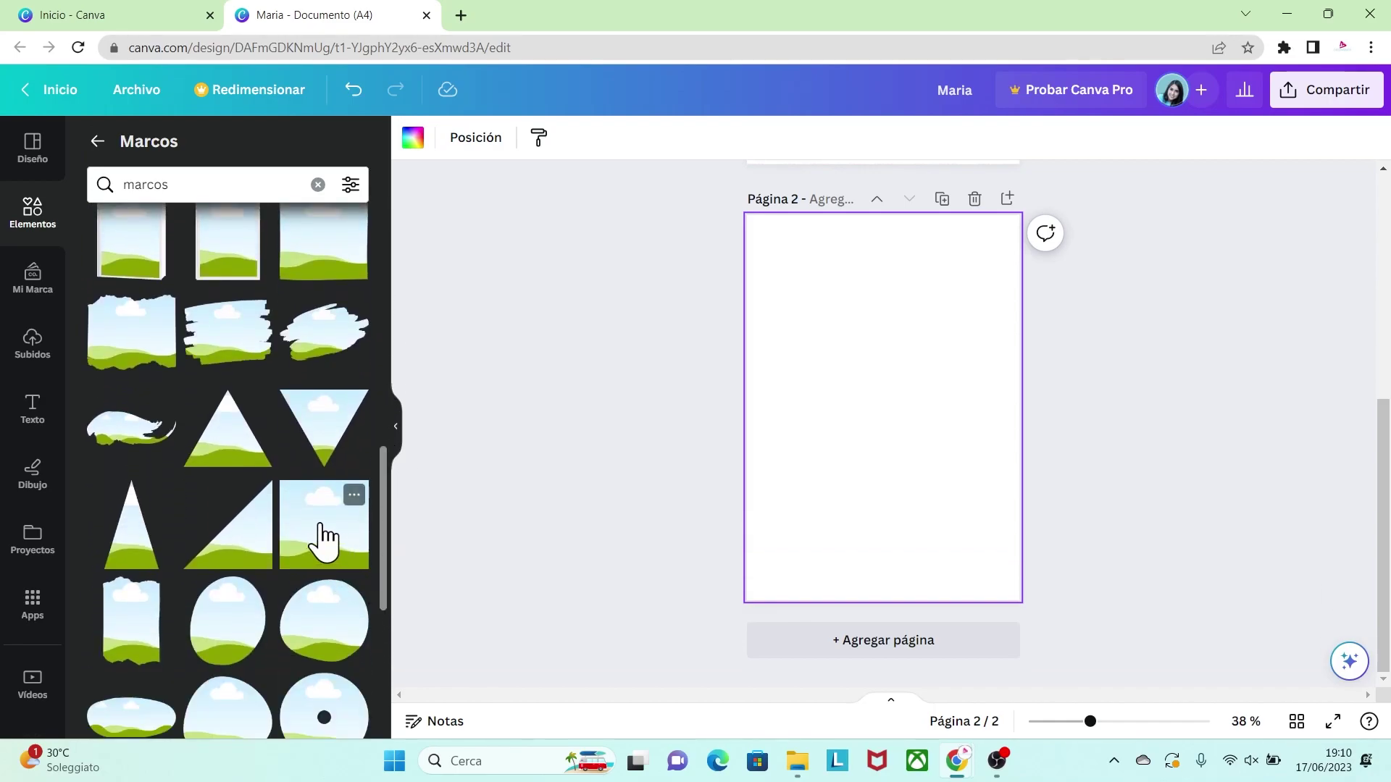
pyautogui.click(353, 496)
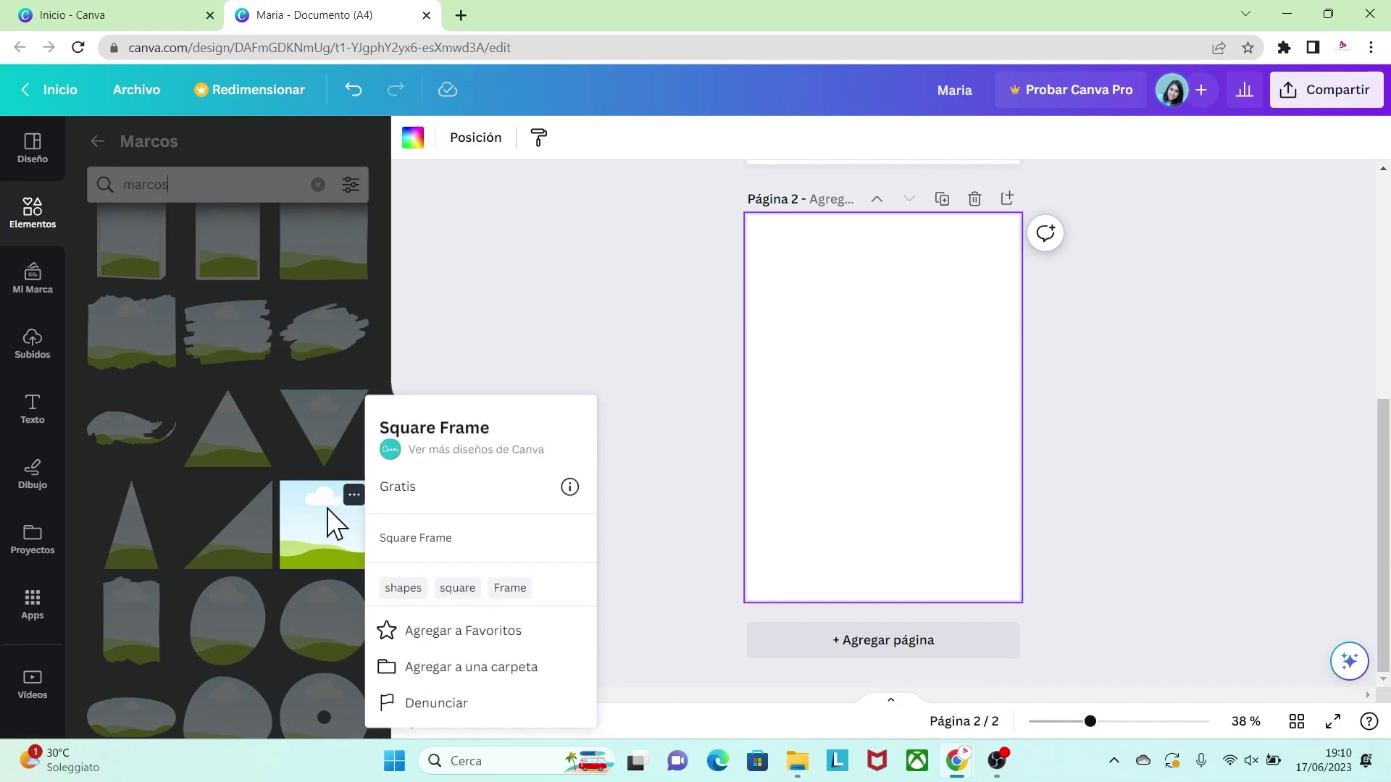
pyautogui.click(328, 507)
pyautogui.click(326, 525)
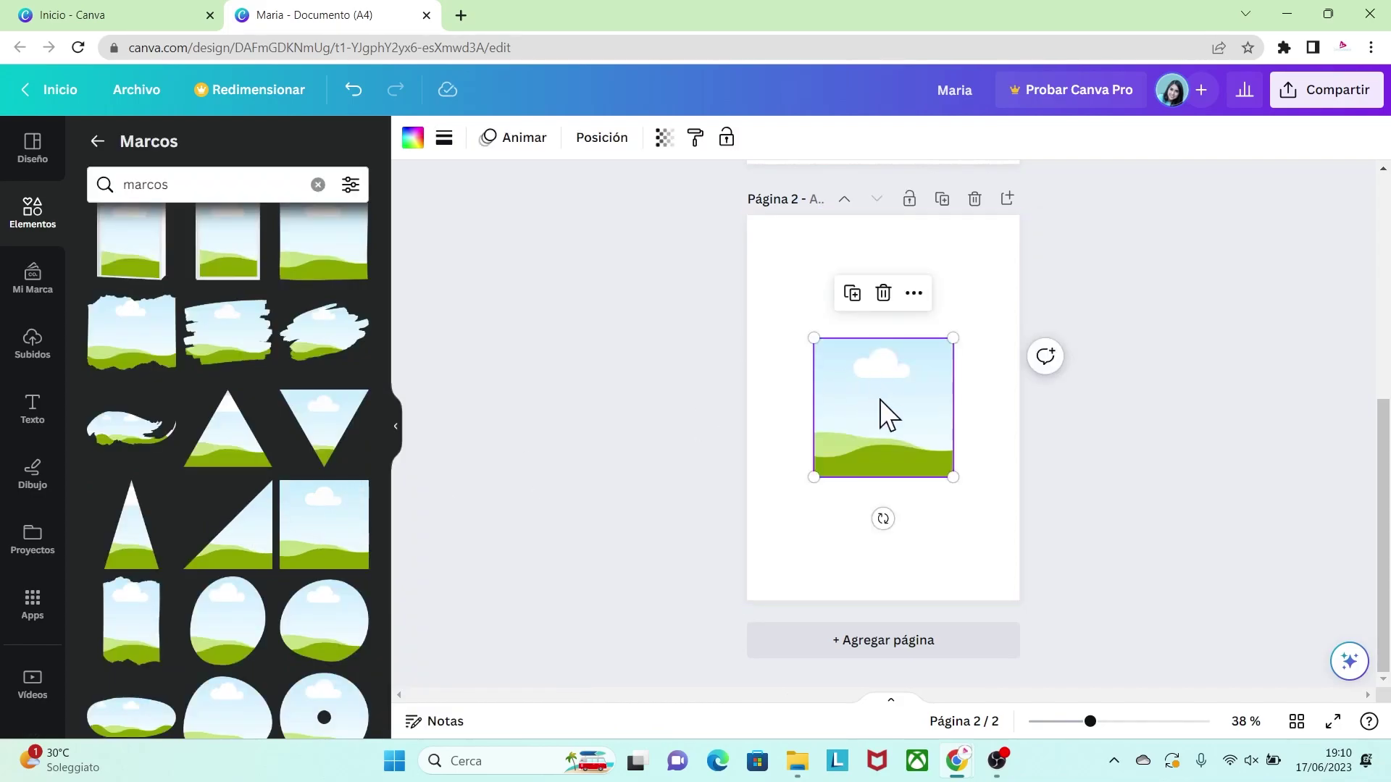
# Set the square frame's size to 190 × 190 mm and center it on the page.
pyautogui.click(614, 146)
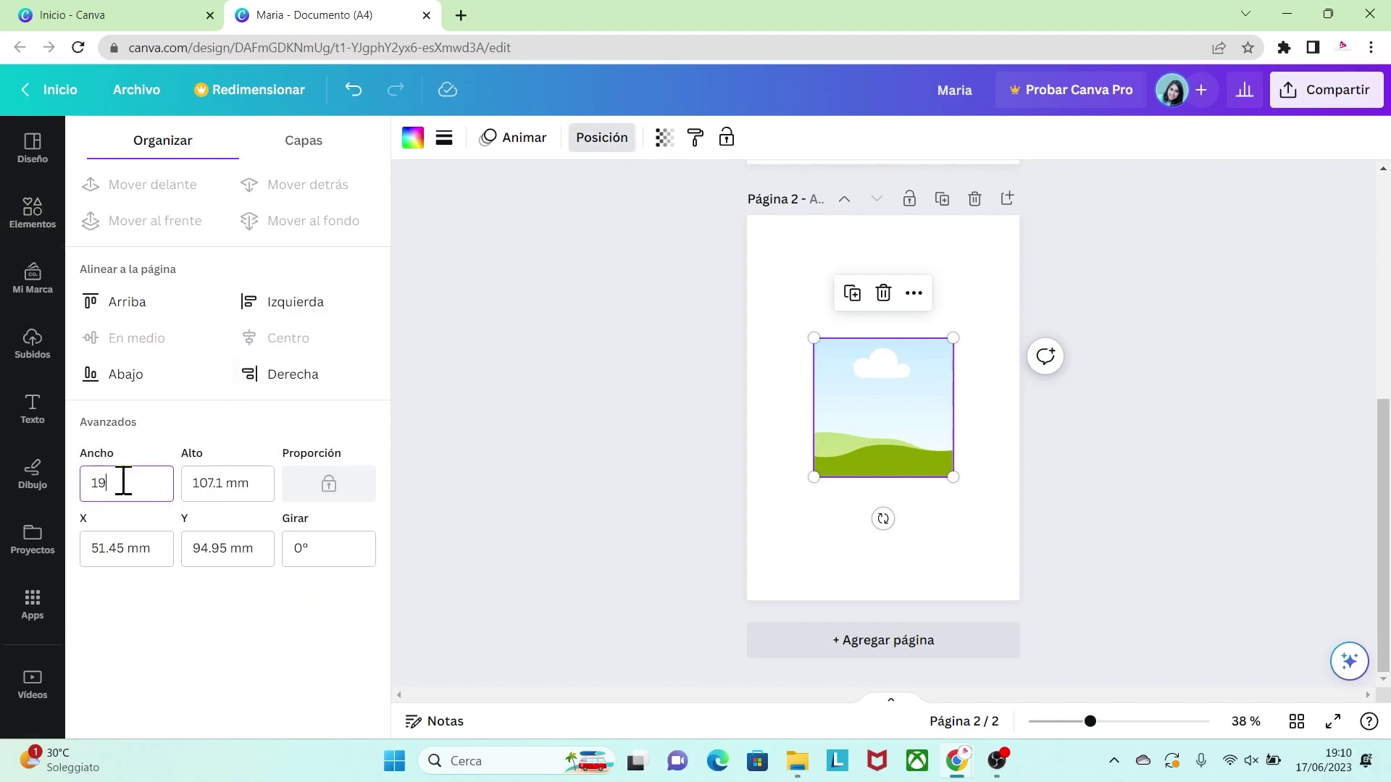
pyautogui.click(244, 497)
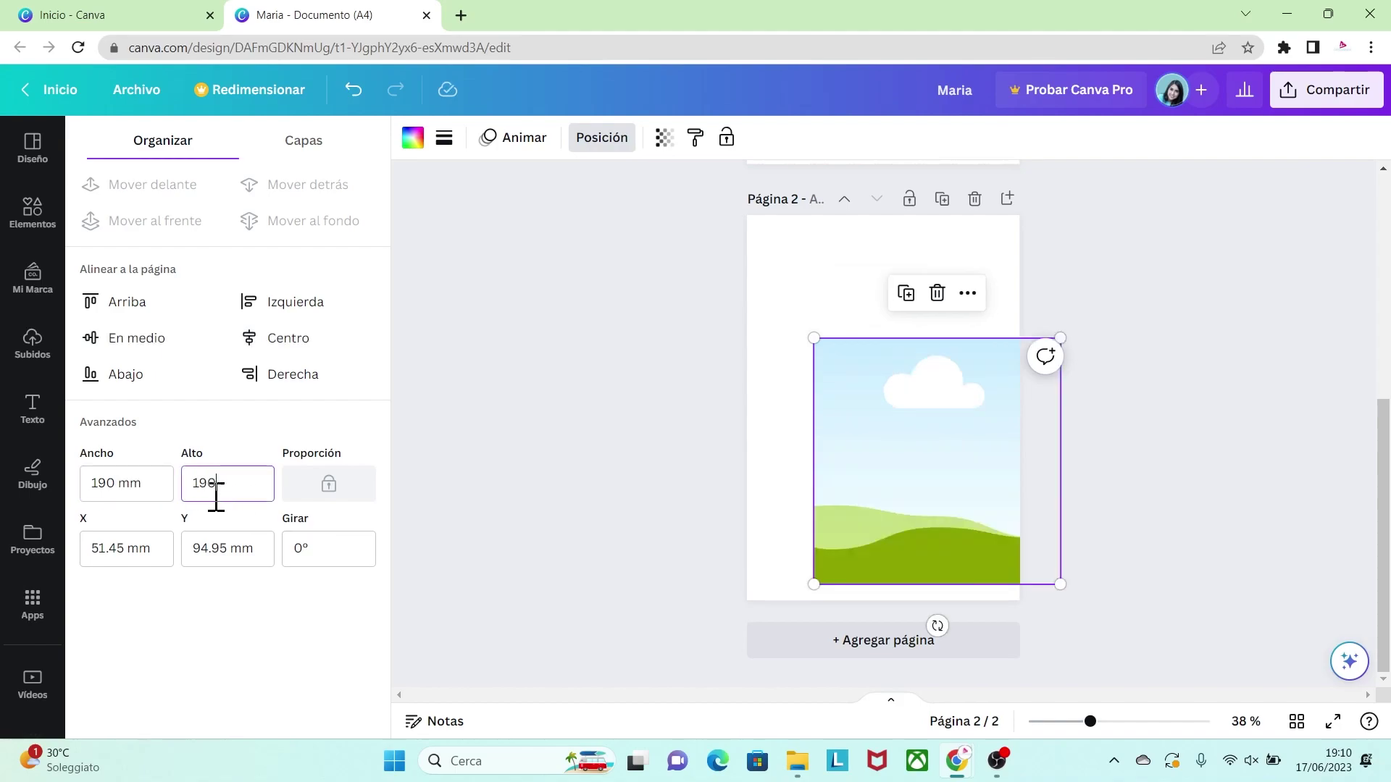
pyautogui.moveTo(950, 497); pyautogui.dragTo(862, 399)
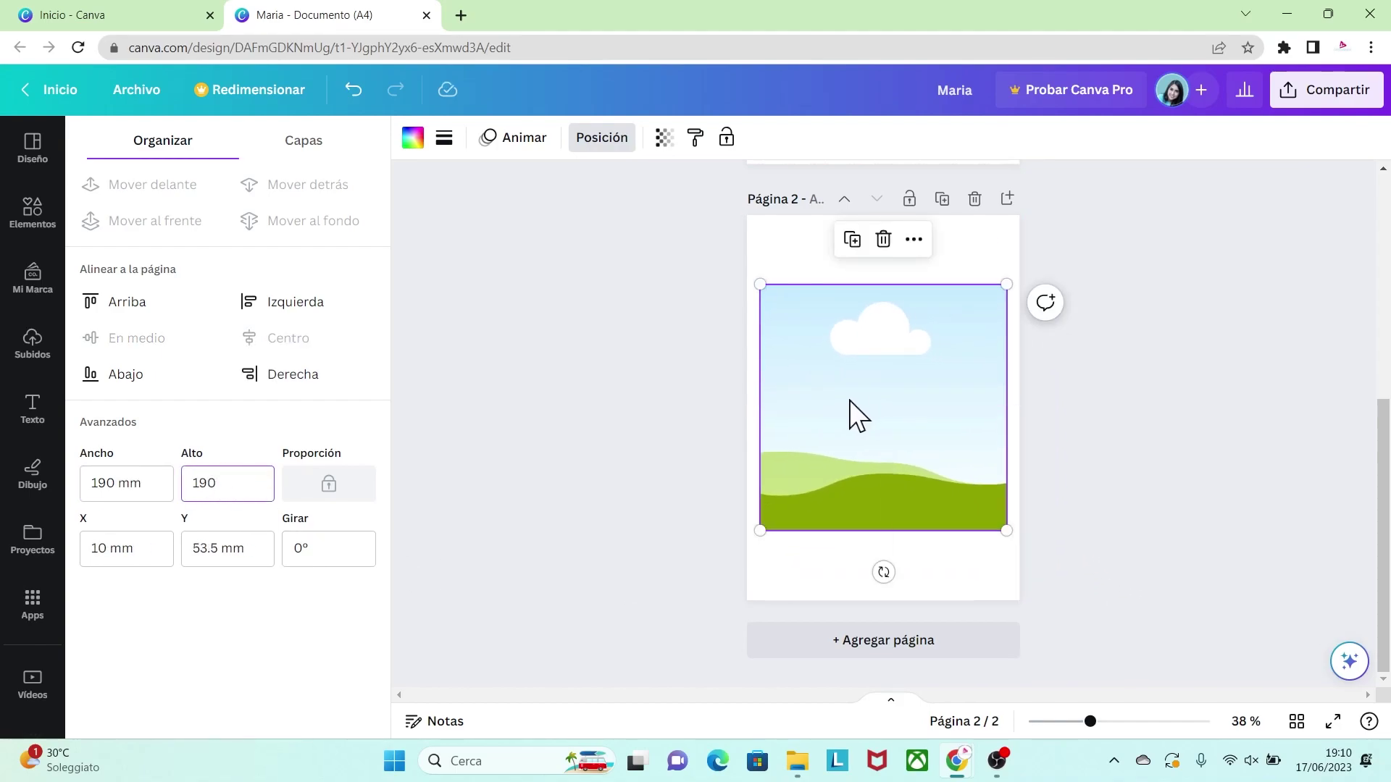
# Fill the square frame with the uploaded rose pattern, then enlarge and reposition the pattern inside it.
pyautogui.click(38, 346)
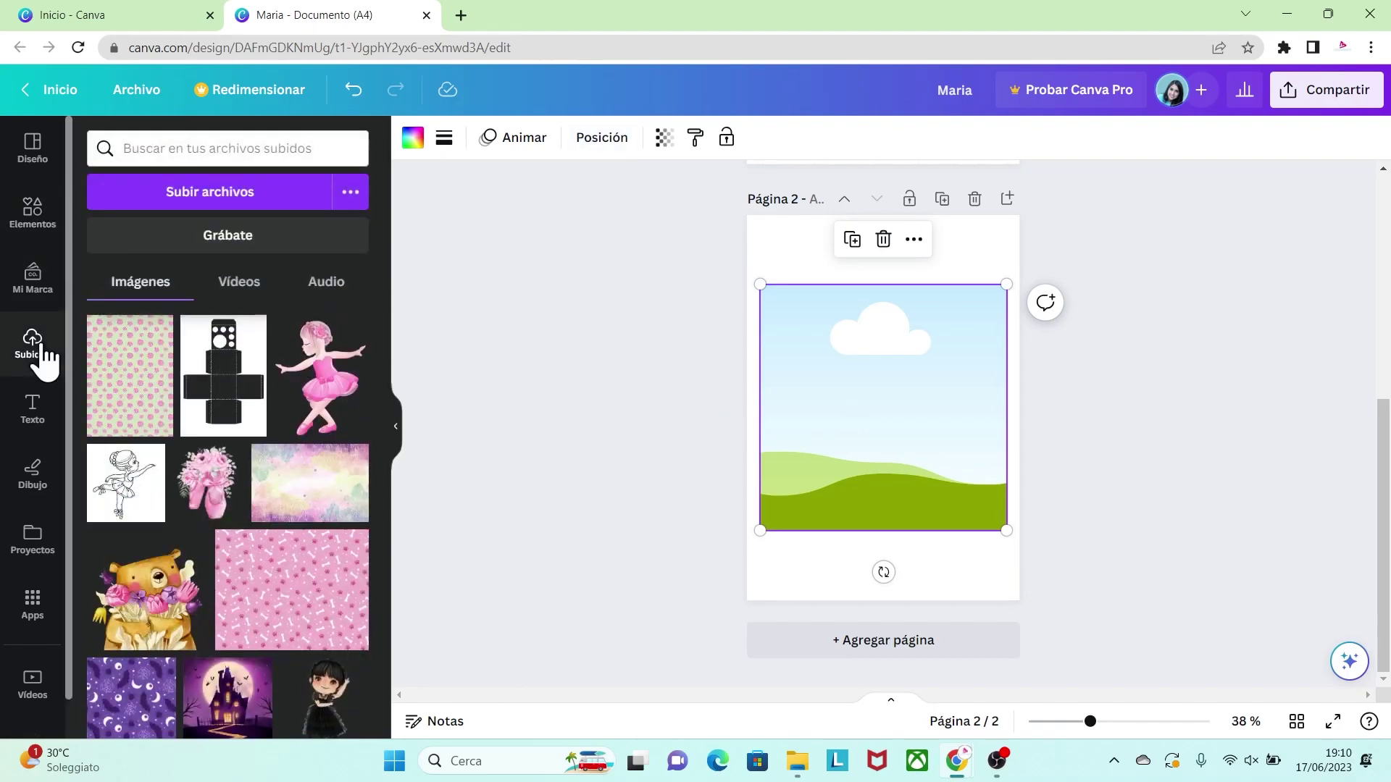
pyautogui.moveTo(146, 407); pyautogui.dragTo(840, 404)
pyautogui.doubleClick(853, 374)
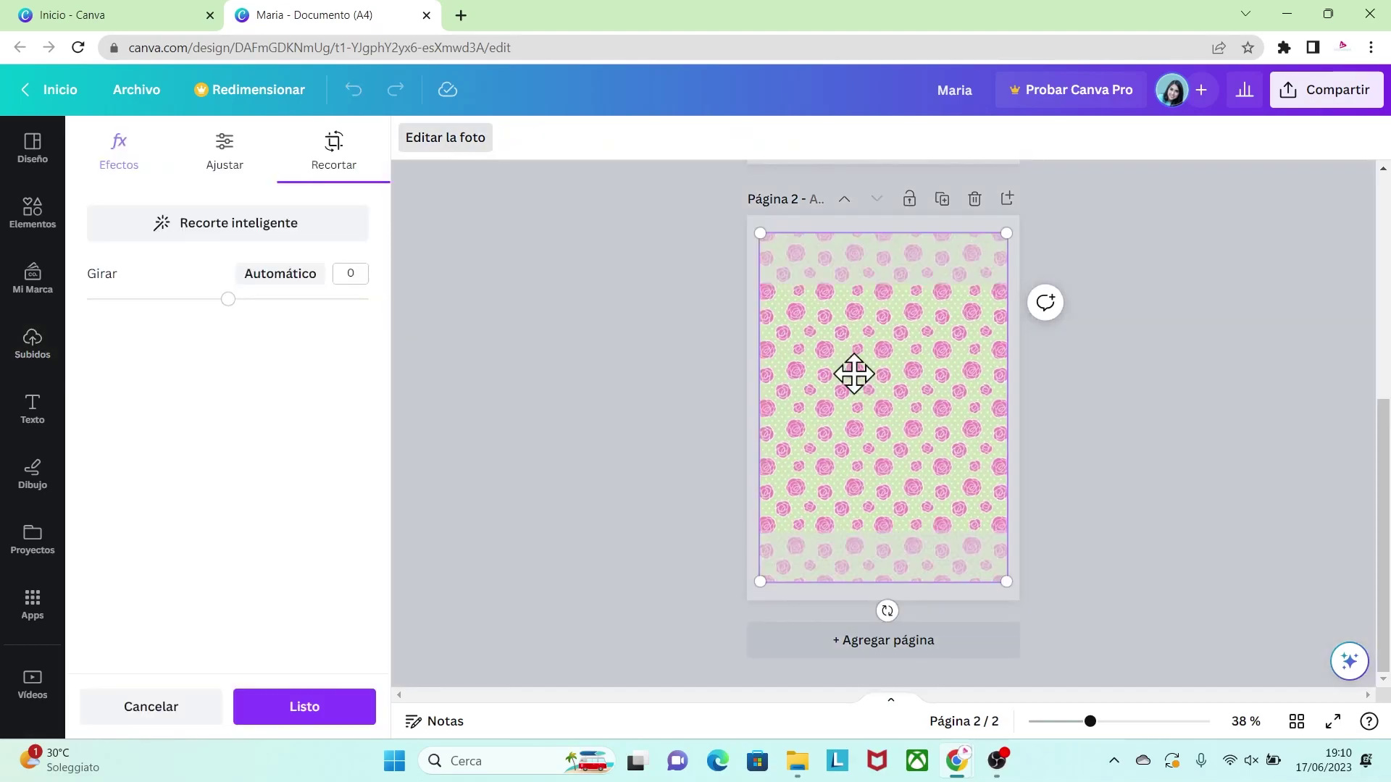
pyautogui.moveTo(1006, 581); pyautogui.dragTo(1198, 671)
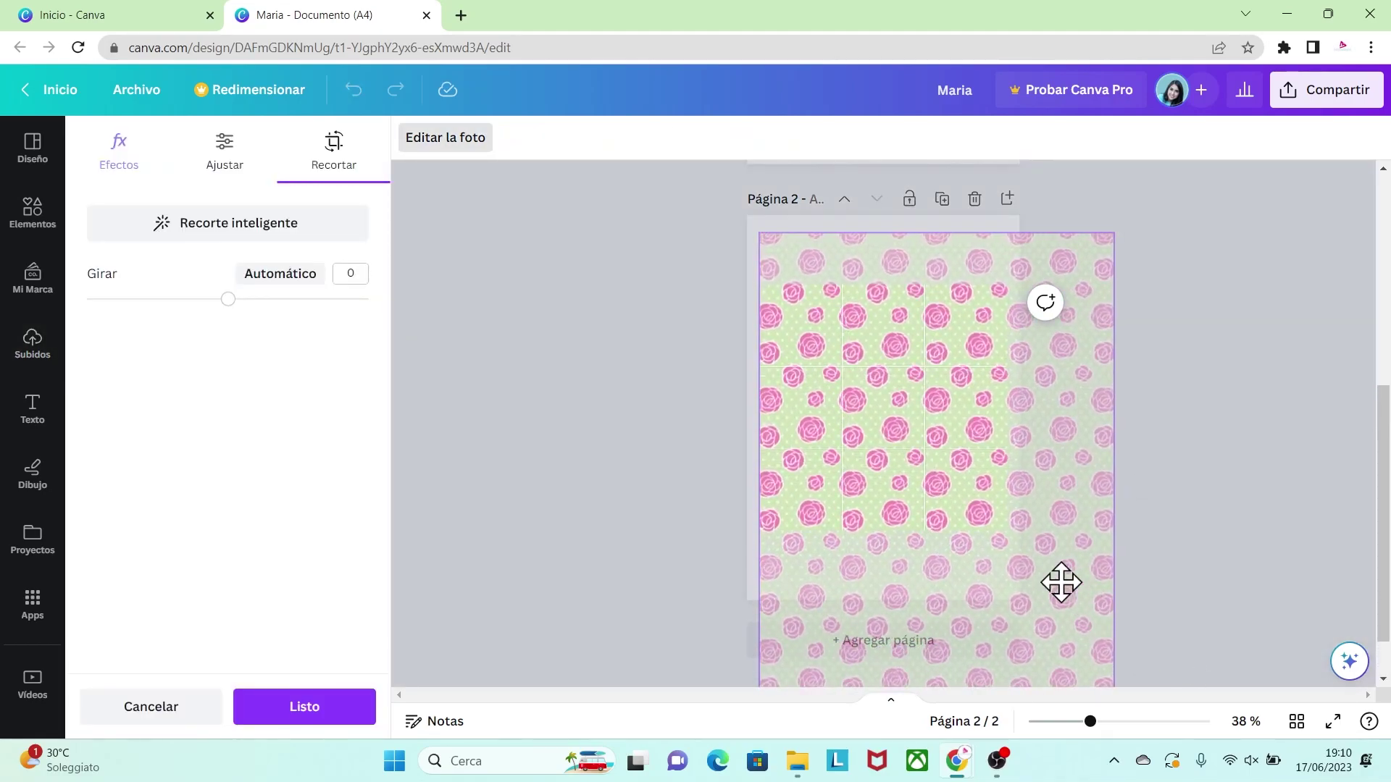
pyautogui.moveTo(1064, 583); pyautogui.dragTo(1012, 565)
pyautogui.click(1096, 536)
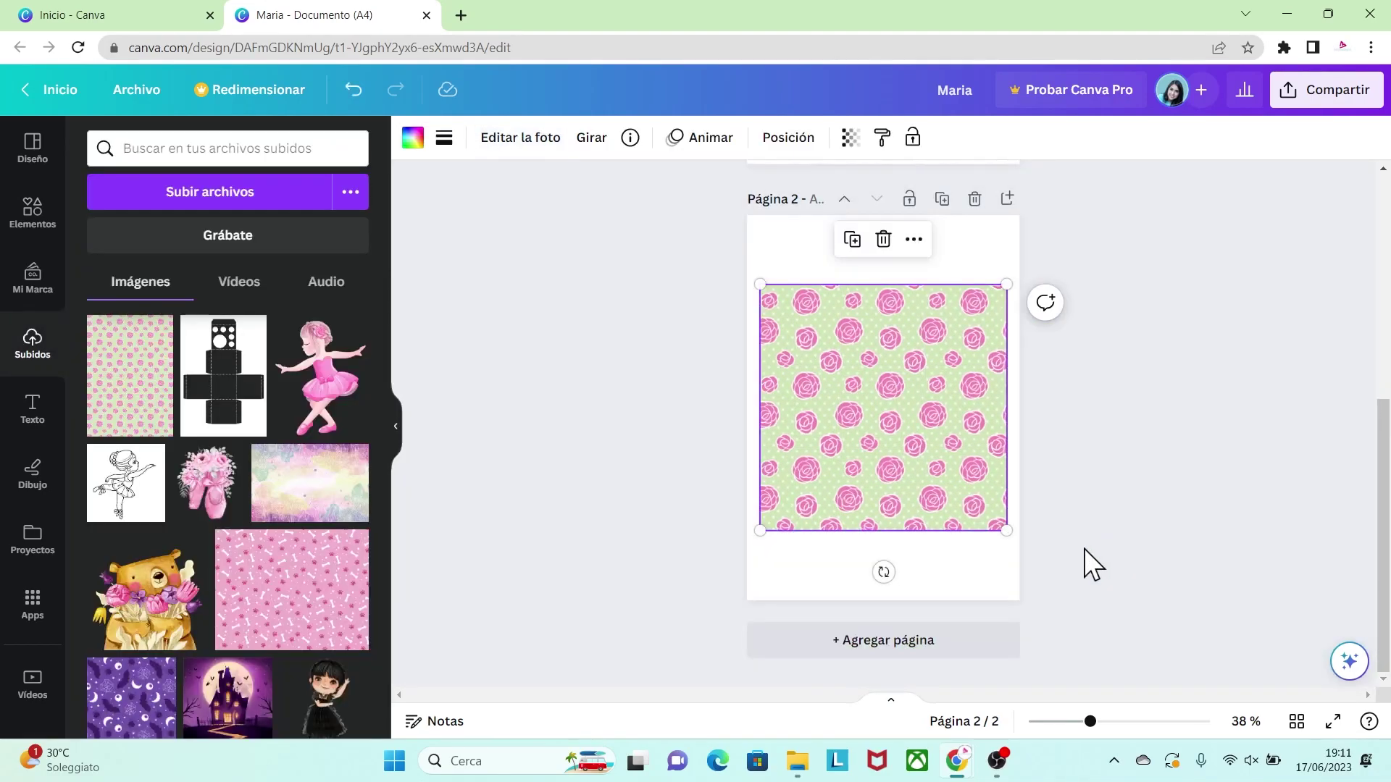
pyautogui.click(1079, 547)
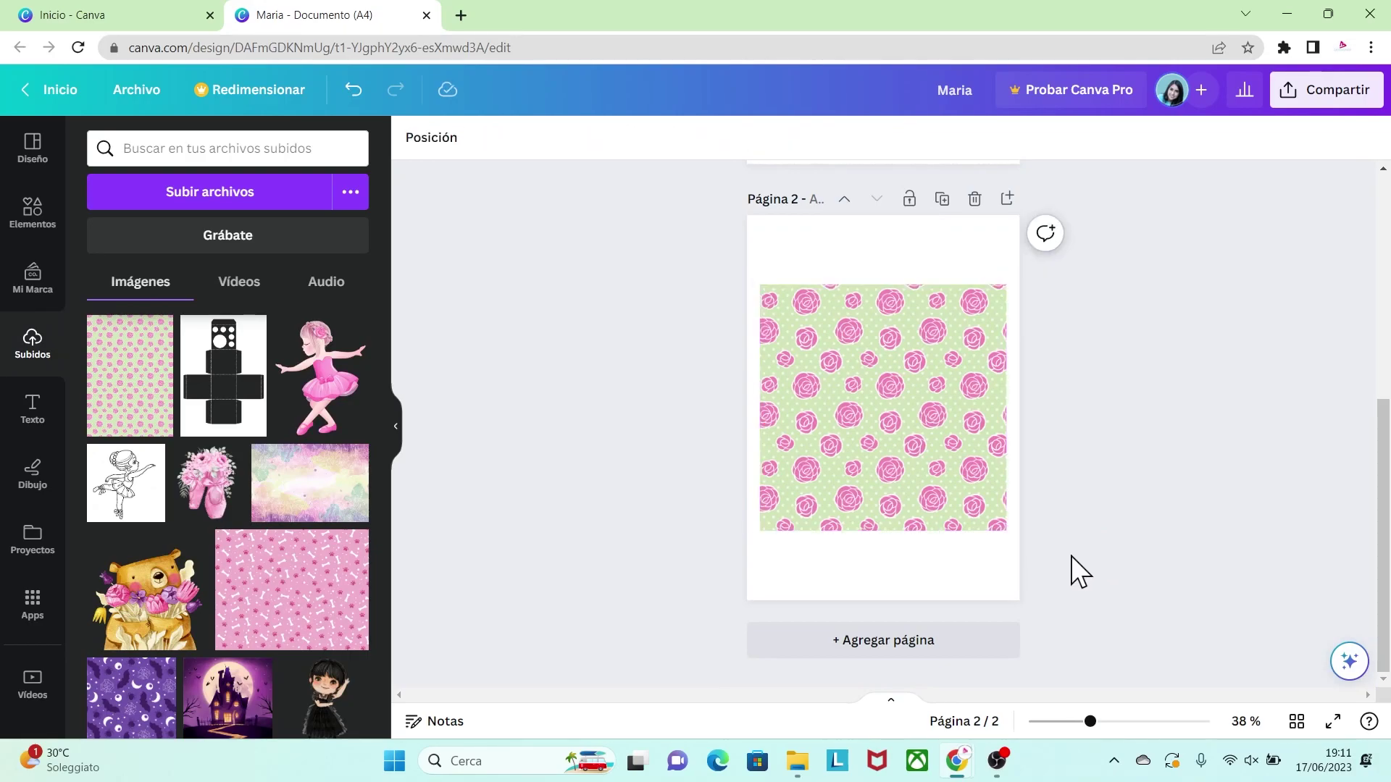
# Duplicate the rose-patterned frame, resize the copy to 162 × 162 mm and center it horizontally over the larger one.
pyautogui.click(906, 389)
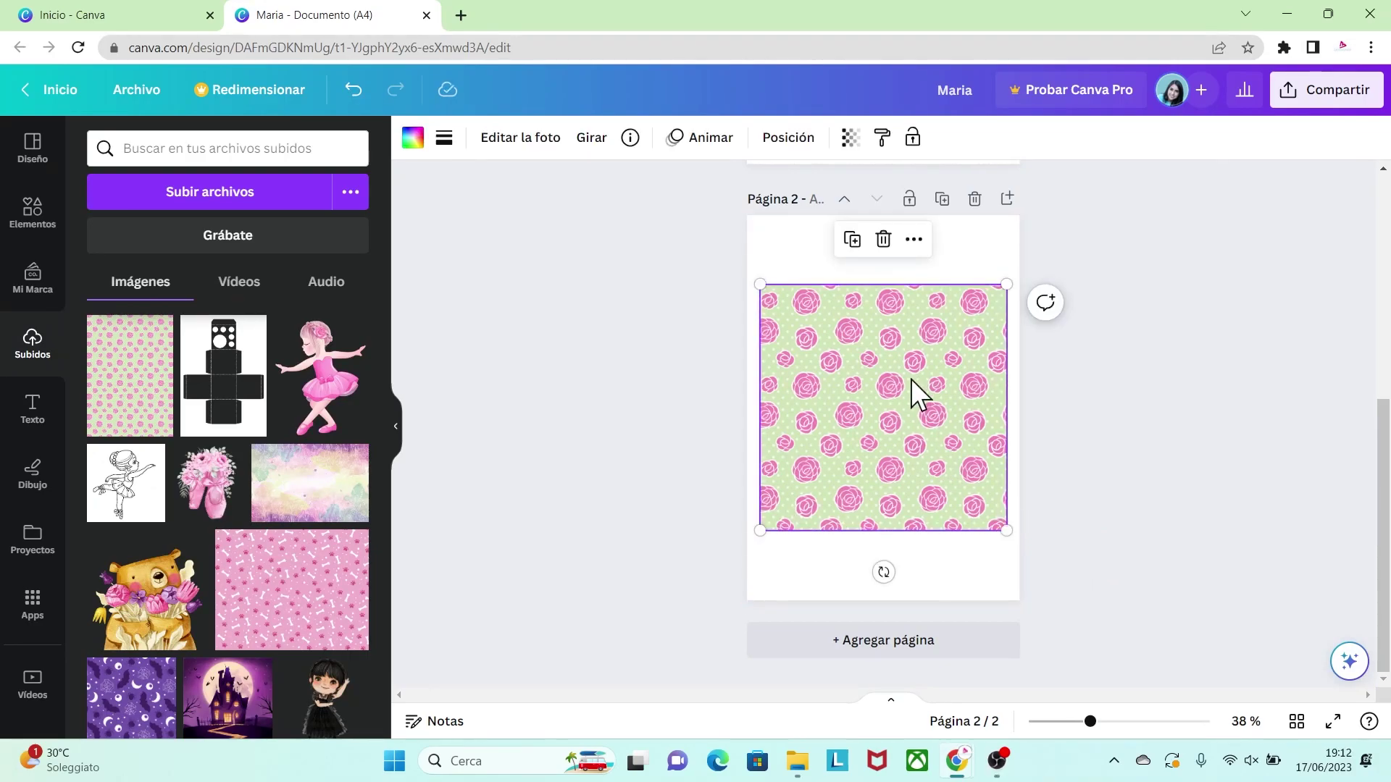
pyautogui.moveTo(910, 379); pyautogui.dragTo(878, 448)
pyautogui.click(789, 137)
pyautogui.click(167, 485)
pyautogui.write('1')
pyautogui.write('62')
pyautogui.click(216, 484)
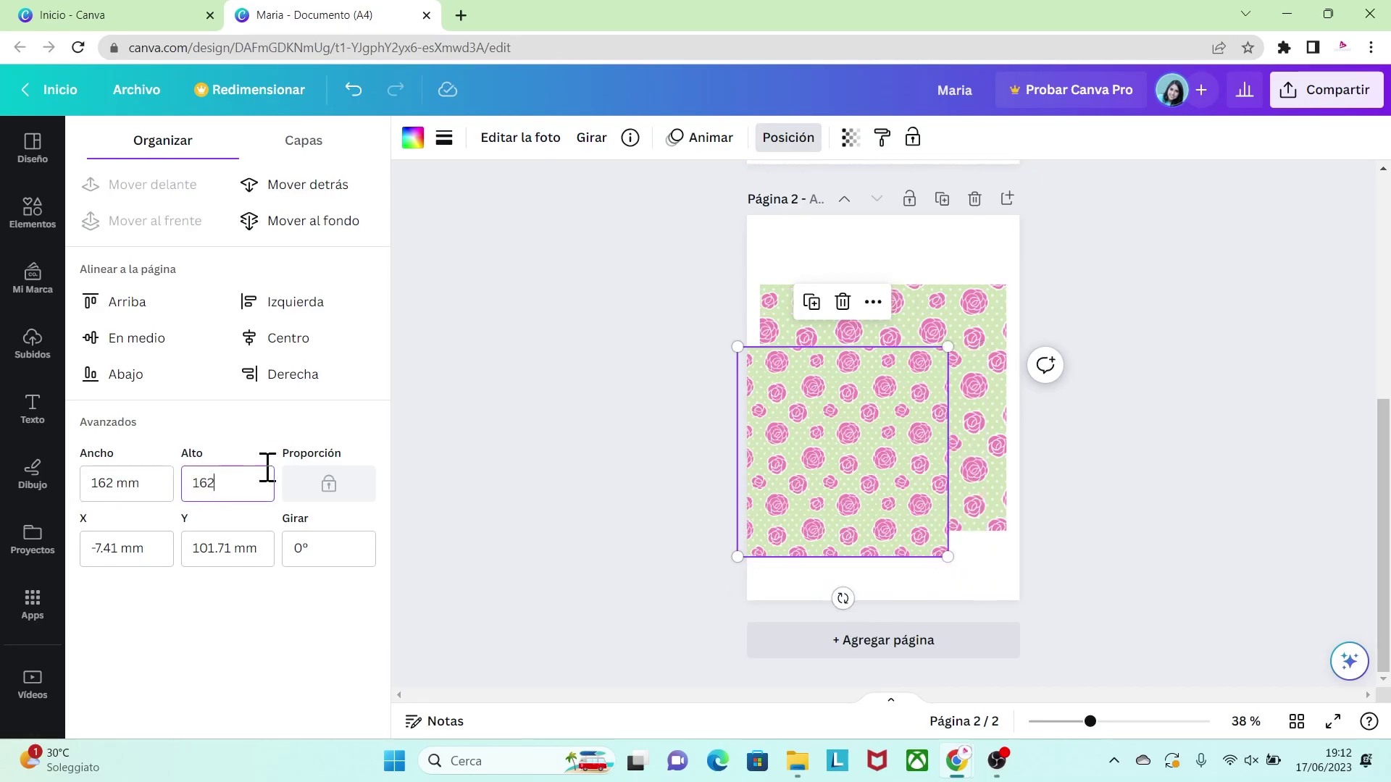
pyautogui.moveTo(825, 489); pyautogui.dragTo(879, 485)
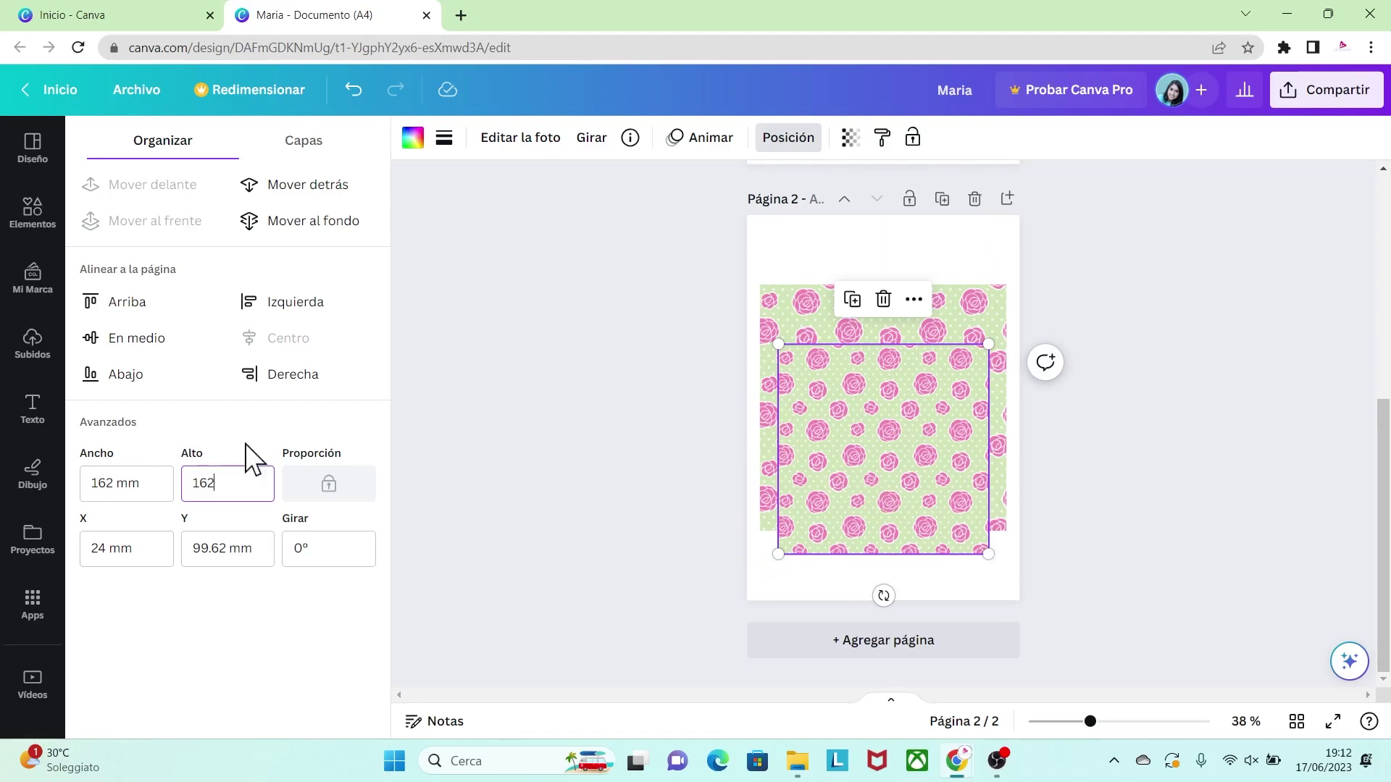
# Fill the smaller frame with the uploaded black-and-white ballerina line drawing.
pyautogui.click(35, 362)
pyautogui.moveTo(127, 507); pyautogui.dragTo(906, 456)
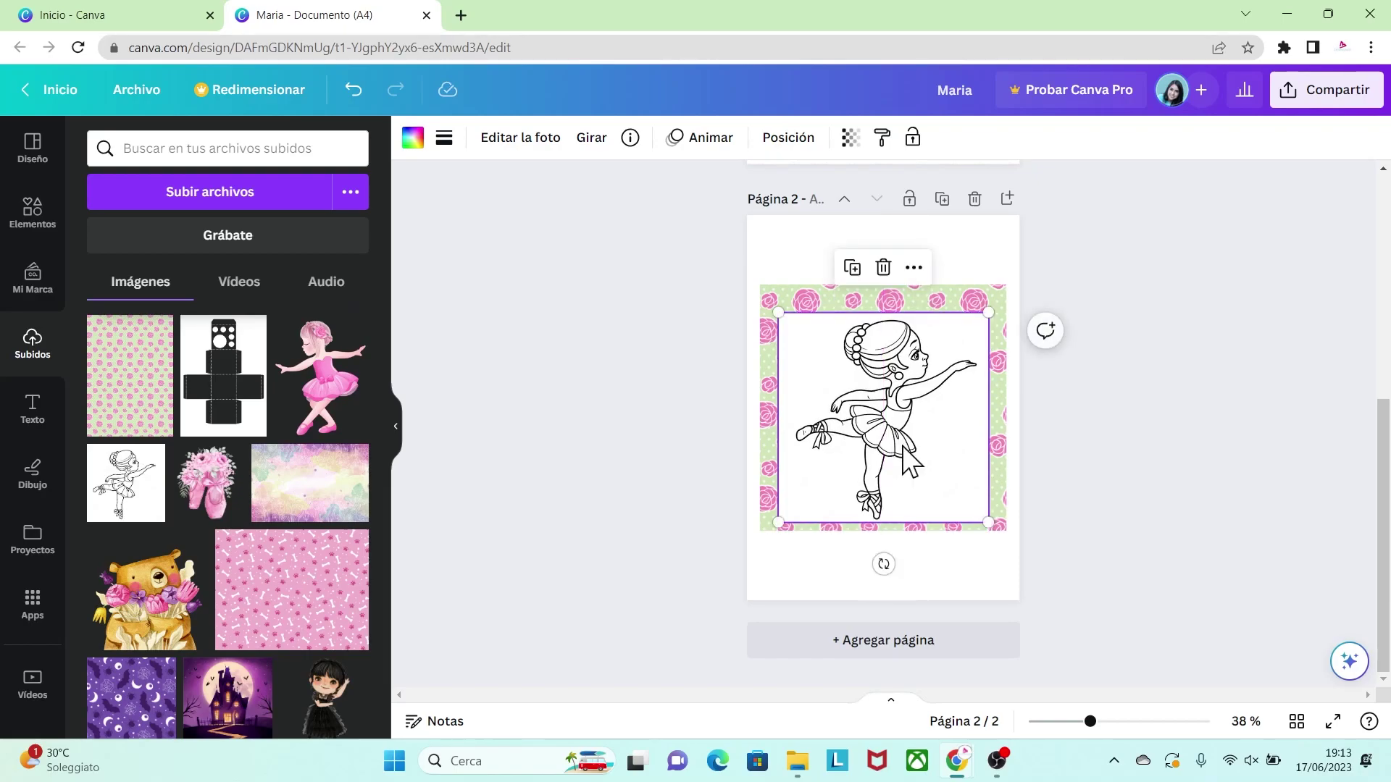
pyautogui.click(1026, 481)
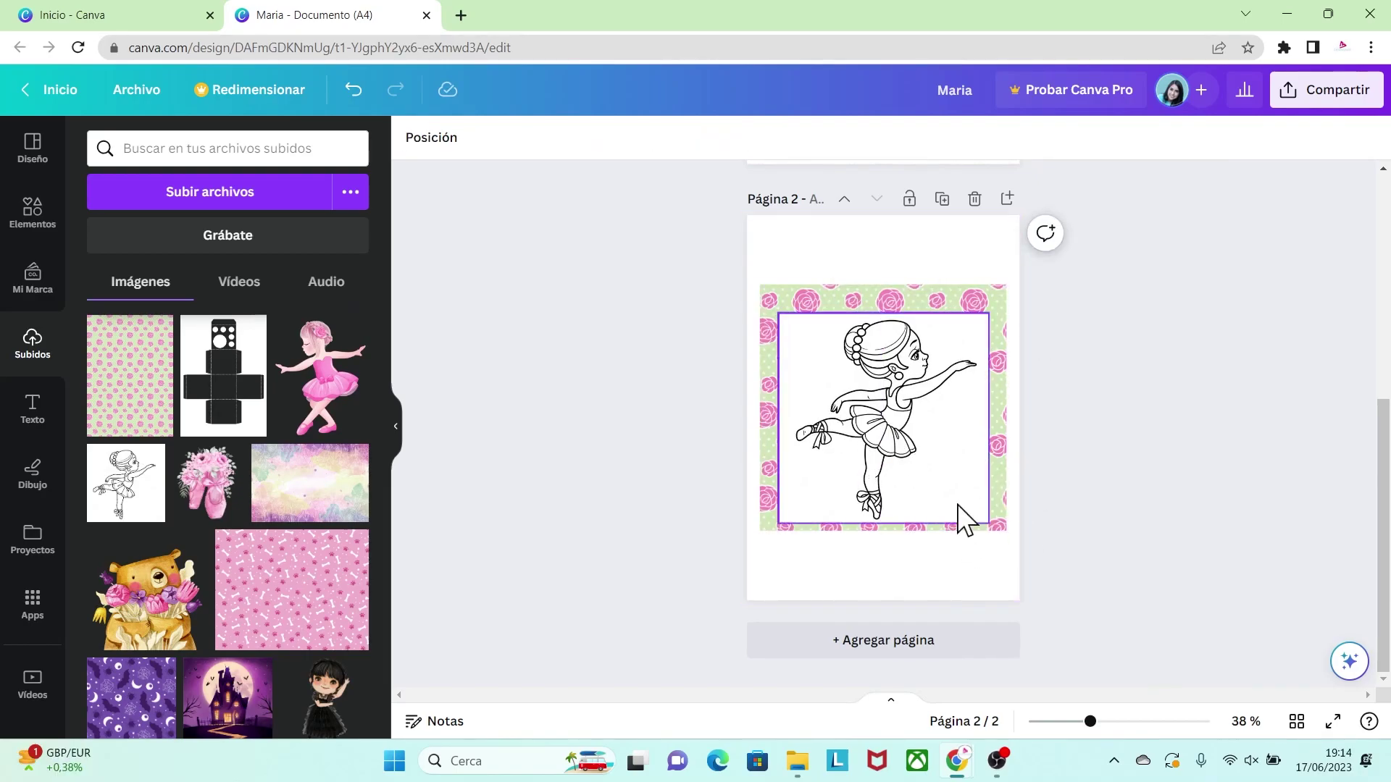
# Search the graphics for "ondas", add the gray wavy line and enlarge it across the top border of the rose frame.
pyautogui.click(32, 214)
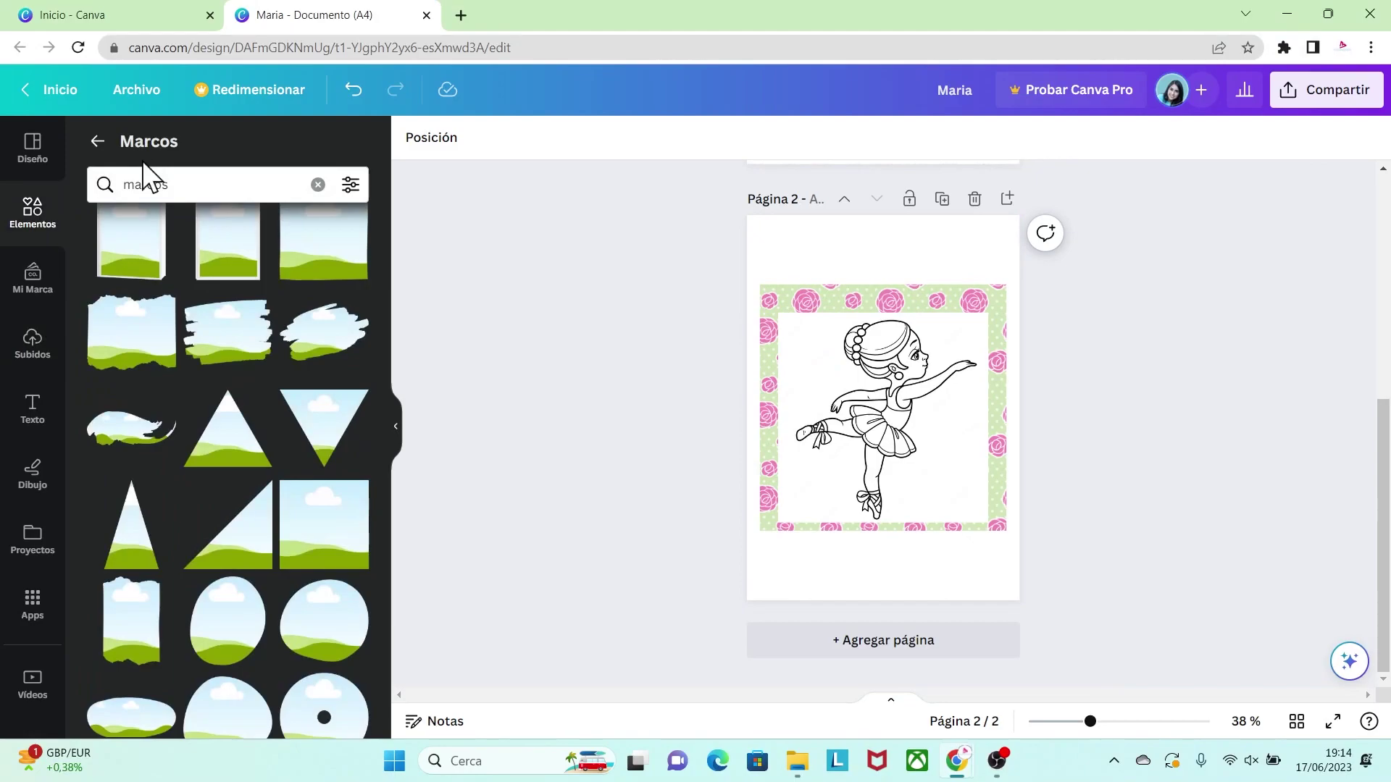
pyautogui.click(97, 142)
pyautogui.click(157, 150)
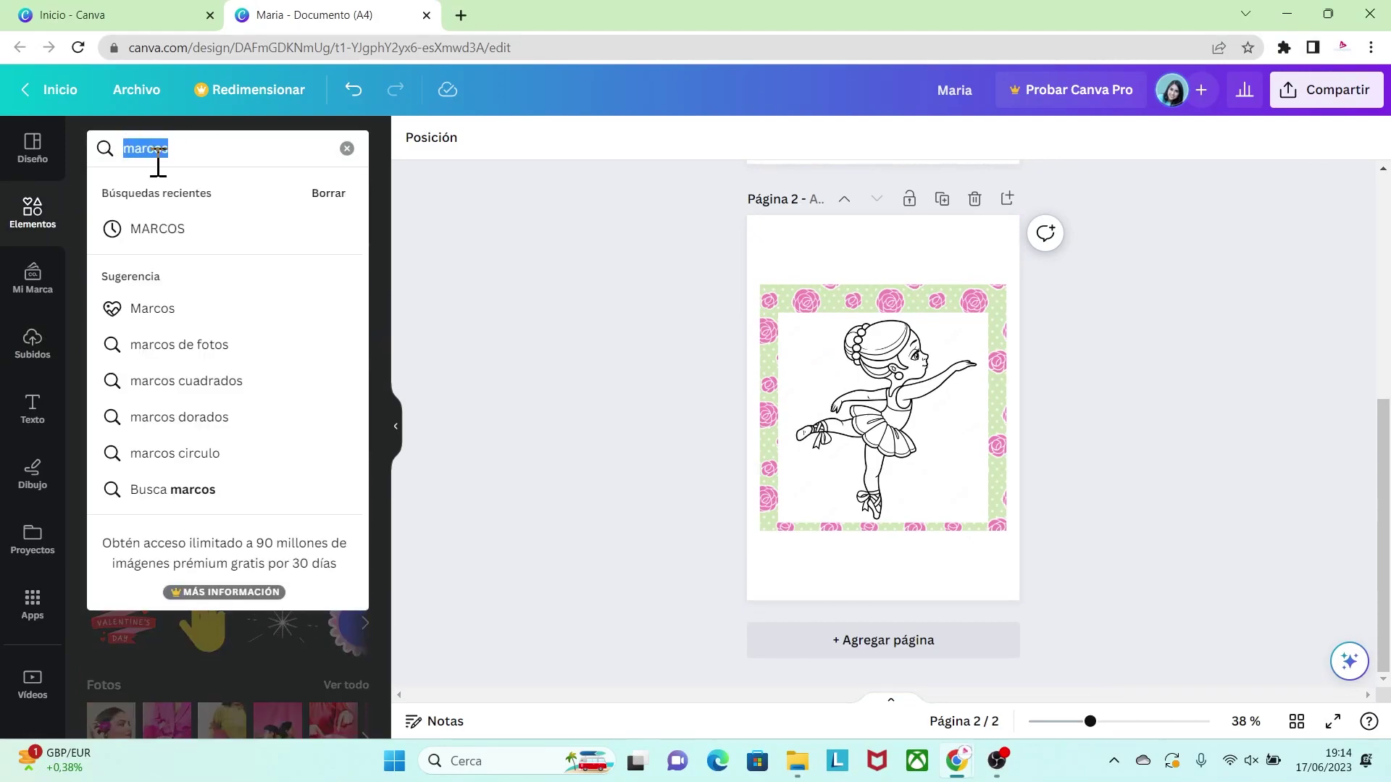
pyautogui.press('BackSpace')
pyautogui.write('ondas')
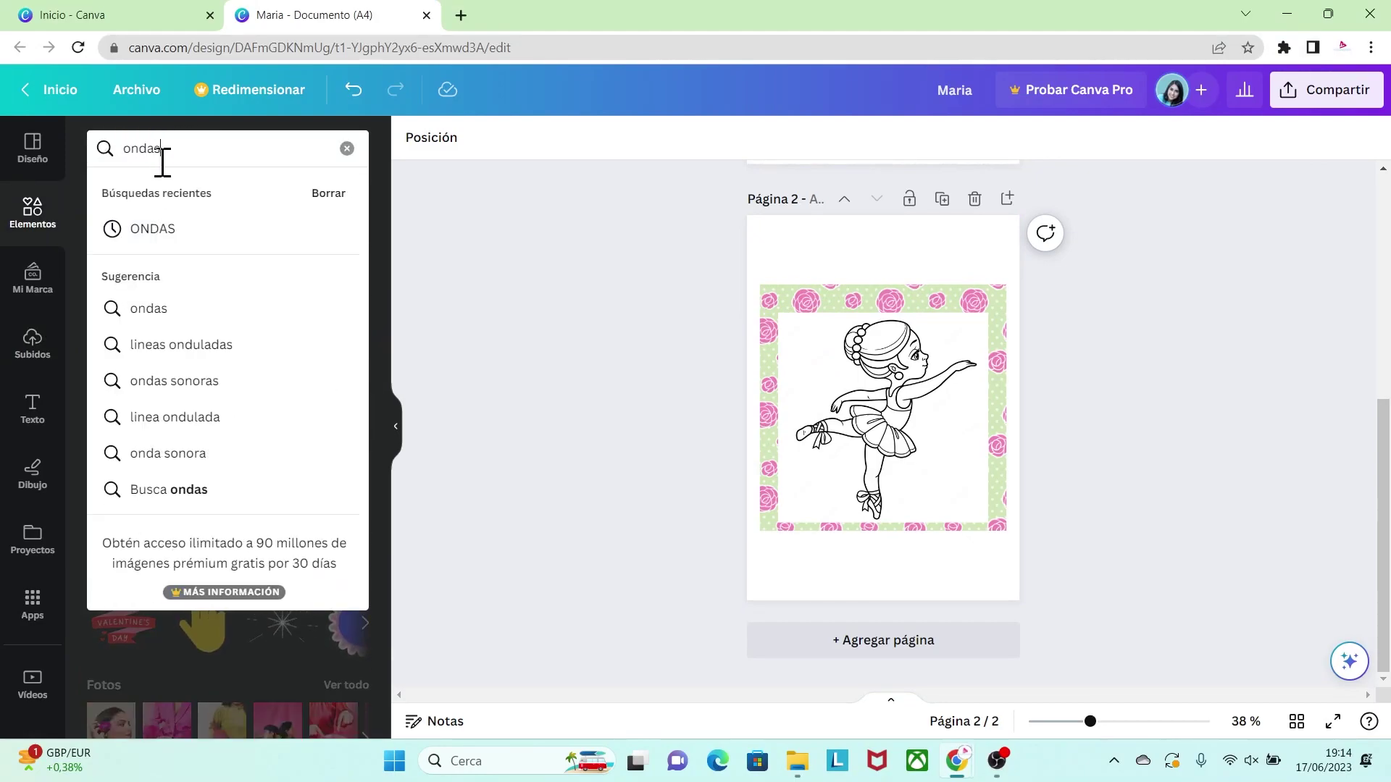
pyautogui.press('Return')
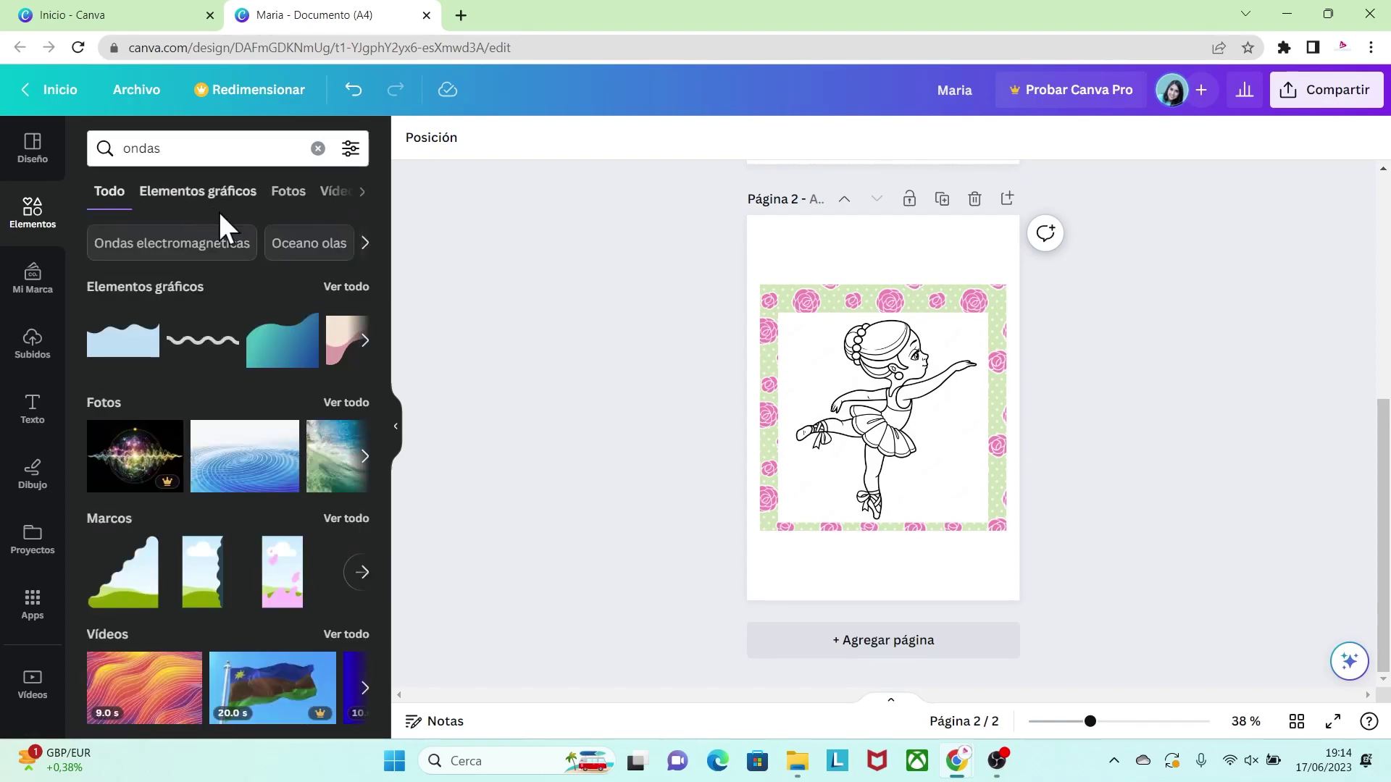
pyautogui.click(341, 288)
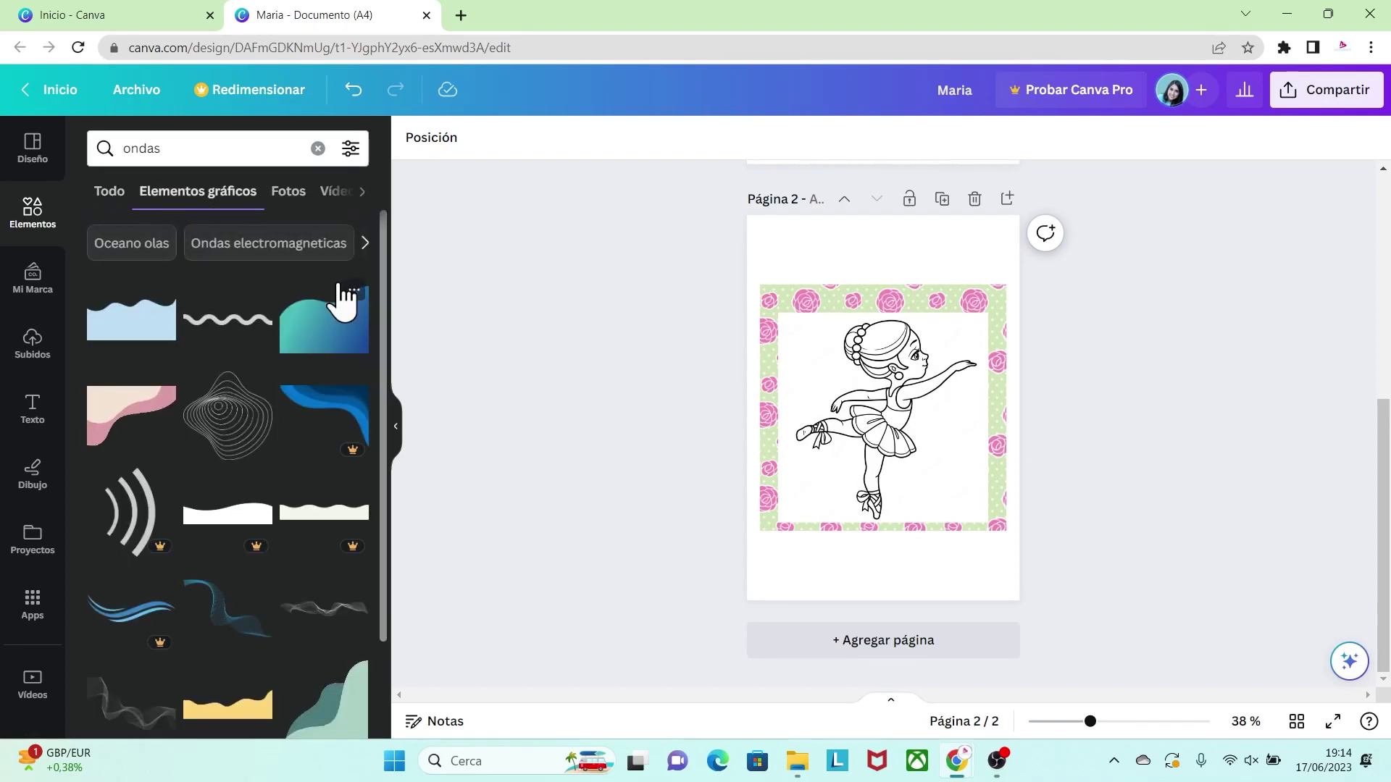
pyautogui.click(217, 333)
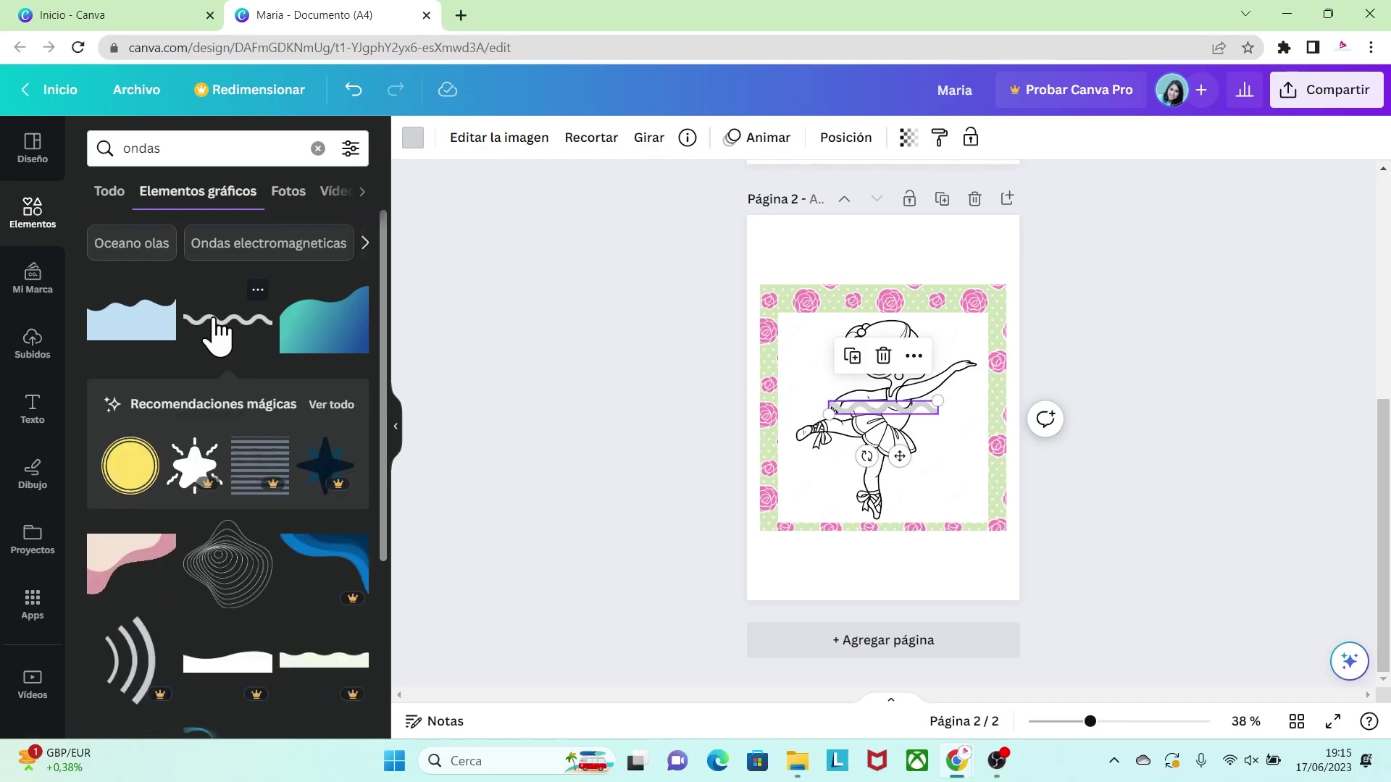
pyautogui.moveTo(941, 389); pyautogui.dragTo(1005, 300)
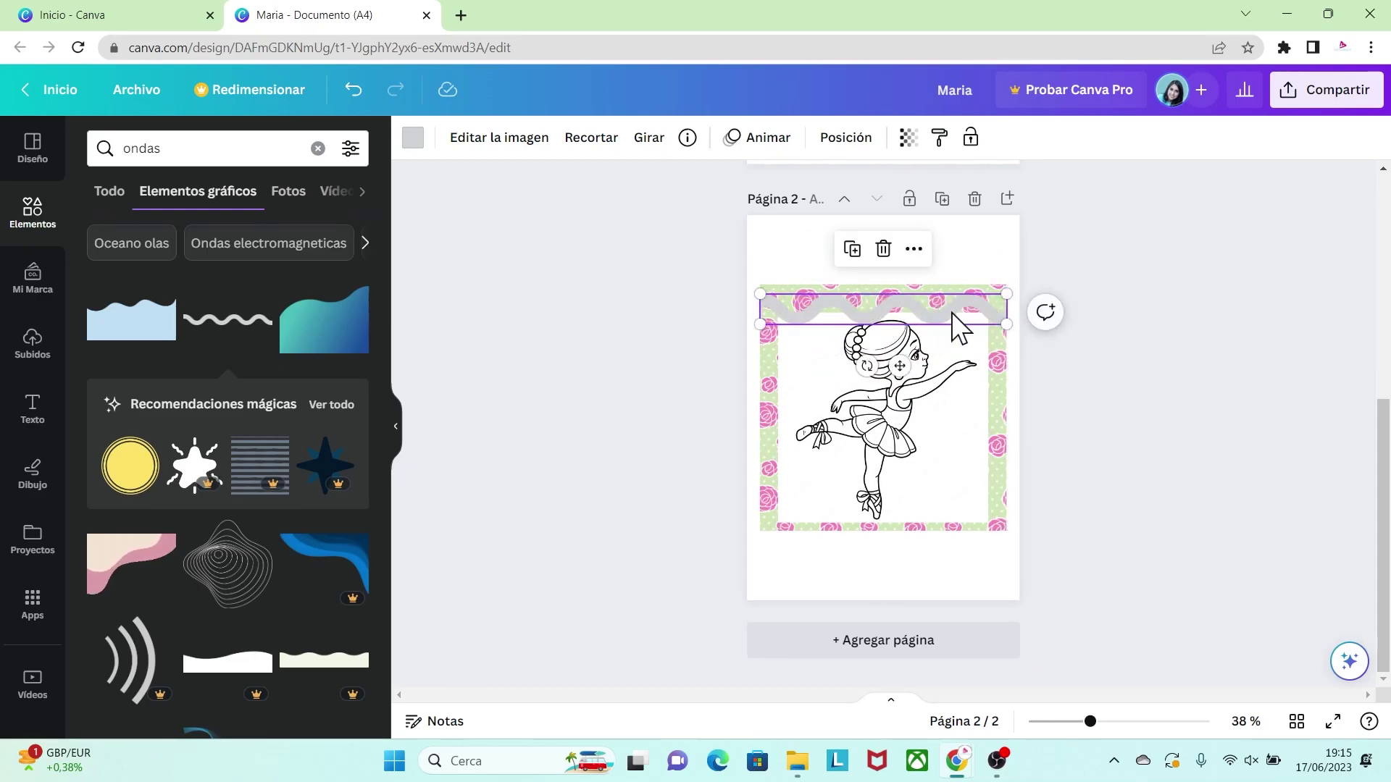
# Recolor the gray wavy line to the pink #F486BB sampled from the rose pattern.
pyautogui.click(413, 138)
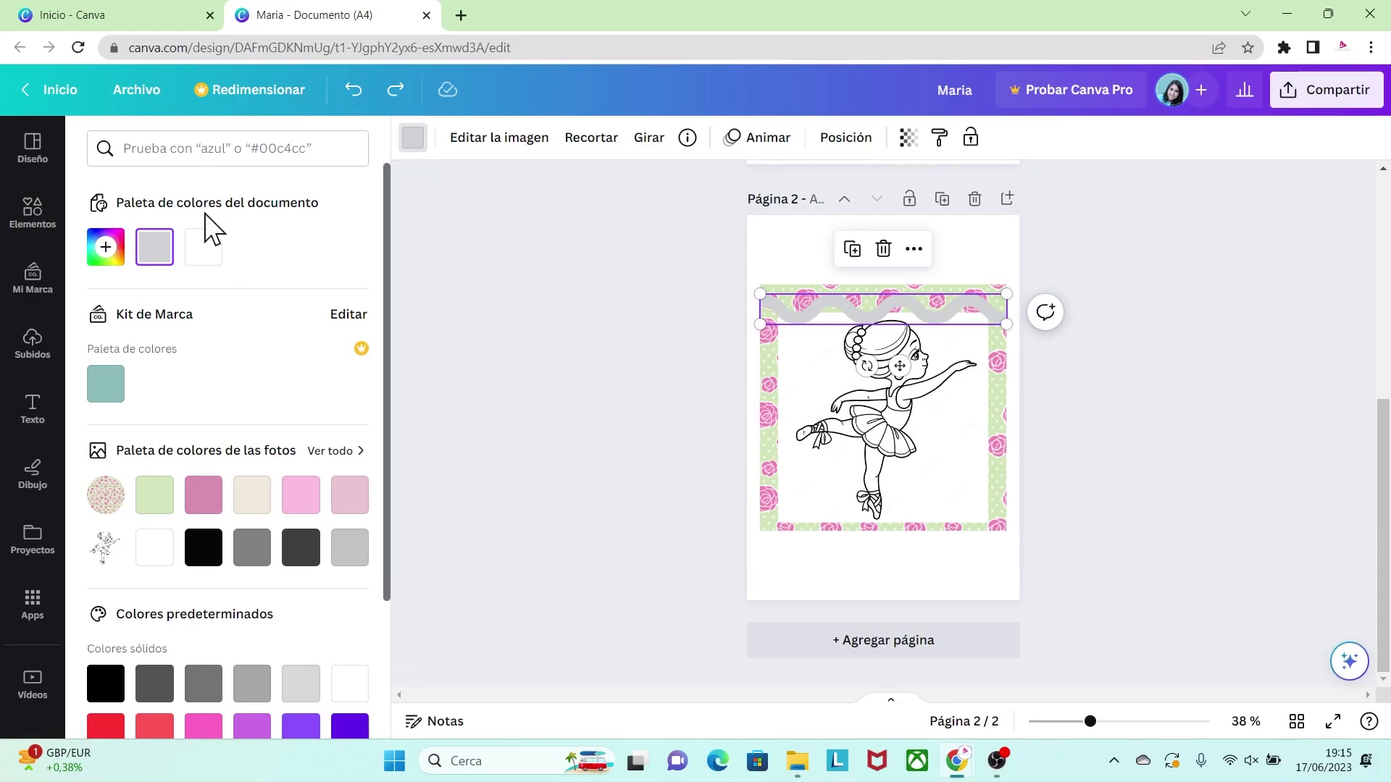
pyautogui.click(105, 248)
pyautogui.click(336, 433)
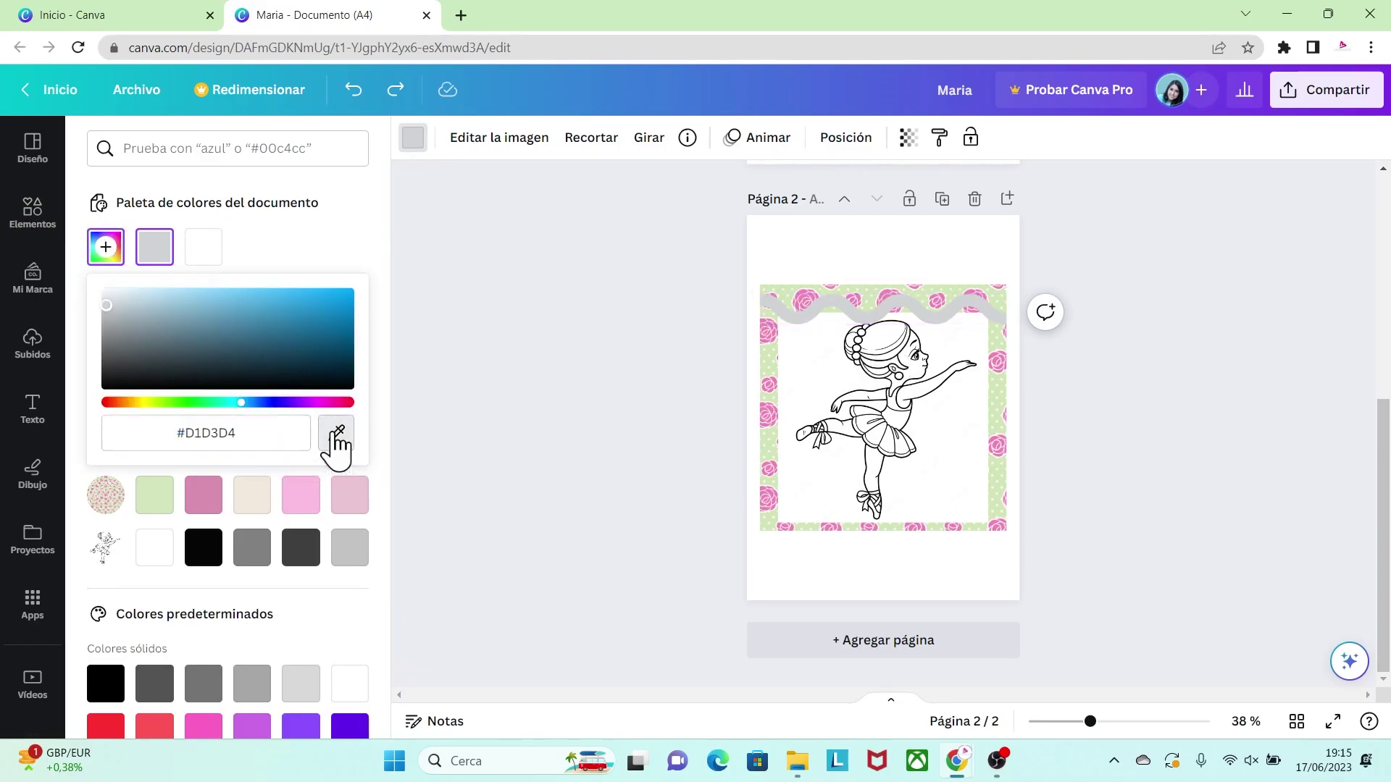
pyautogui.click(767, 407)
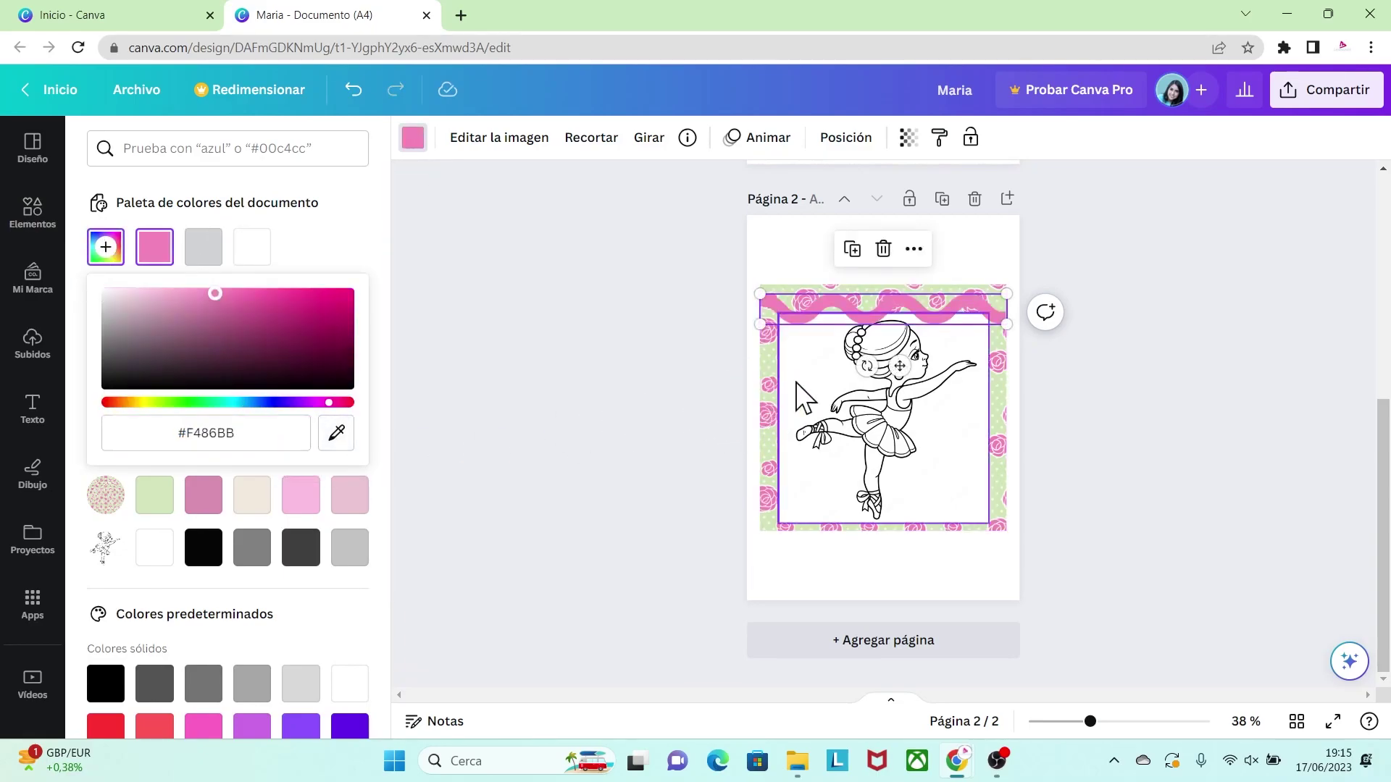
# Duplicate the pink wavy line, offset the copy slightly downward behind it, and color the copy light green from the rose pattern's palette.
pyautogui.moveTo(879, 319); pyautogui.dragTo(869, 326)
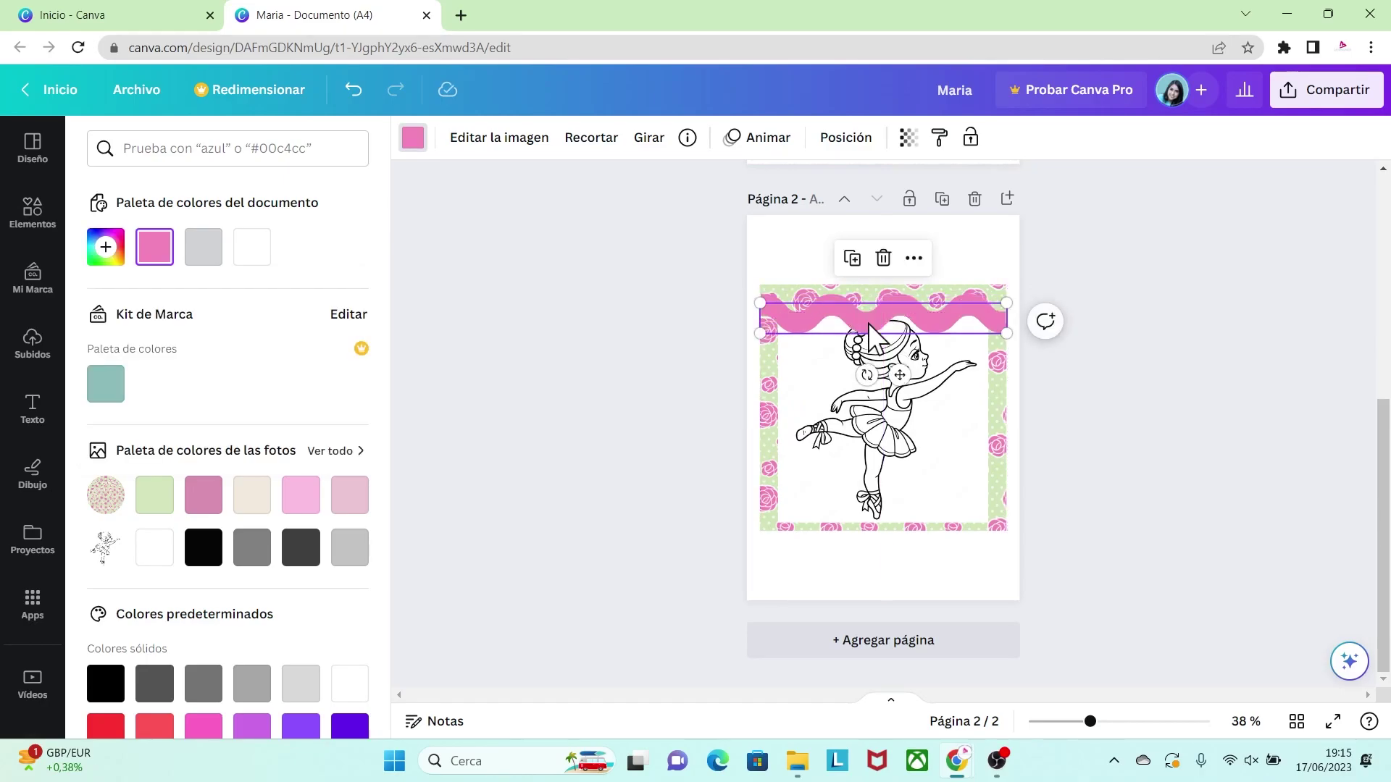
pyautogui.click(154, 495)
pyautogui.click(1071, 457)
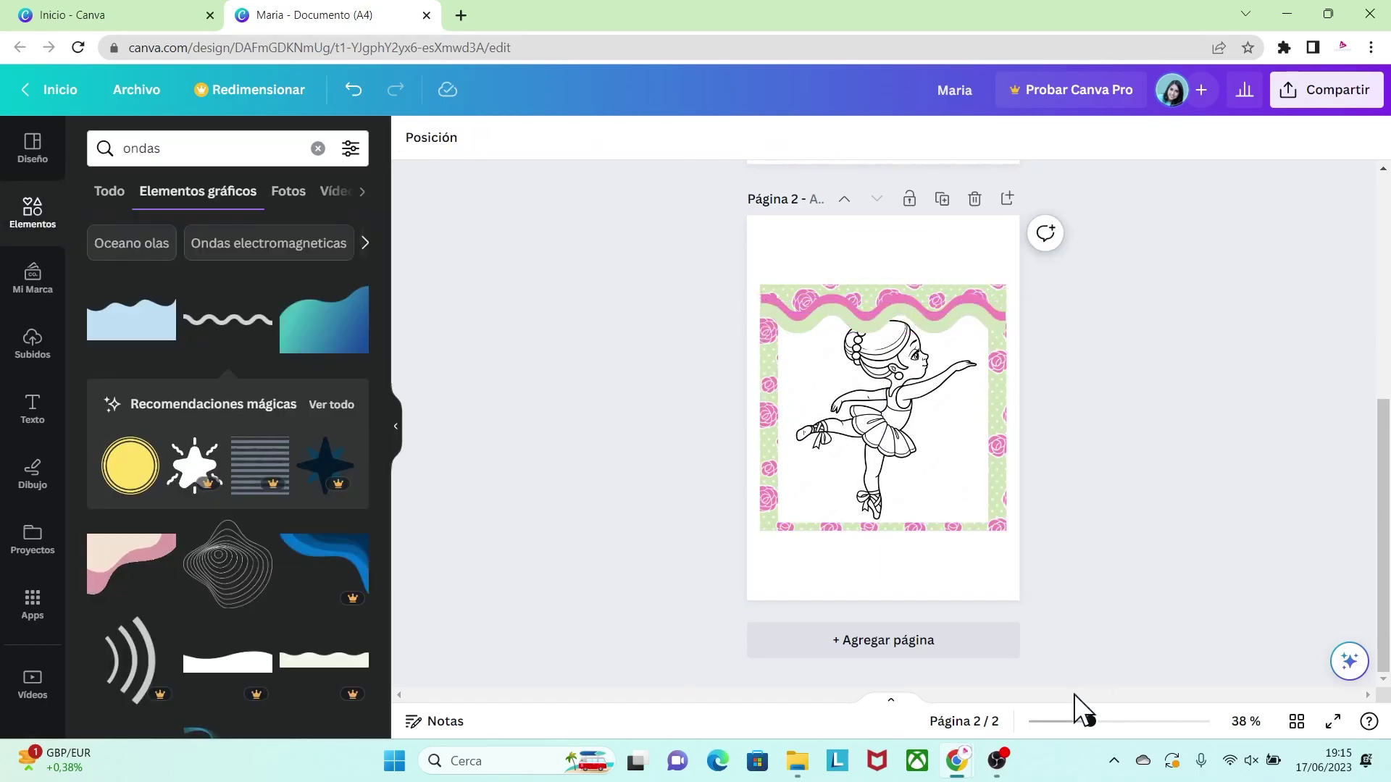
# Shift the ballerina drawing slightly lower inside its frame so the head clears the wavy trim.
pyautogui.moveTo(1090, 721); pyautogui.dragTo(1116, 722)
pyautogui.doubleClick(887, 371)
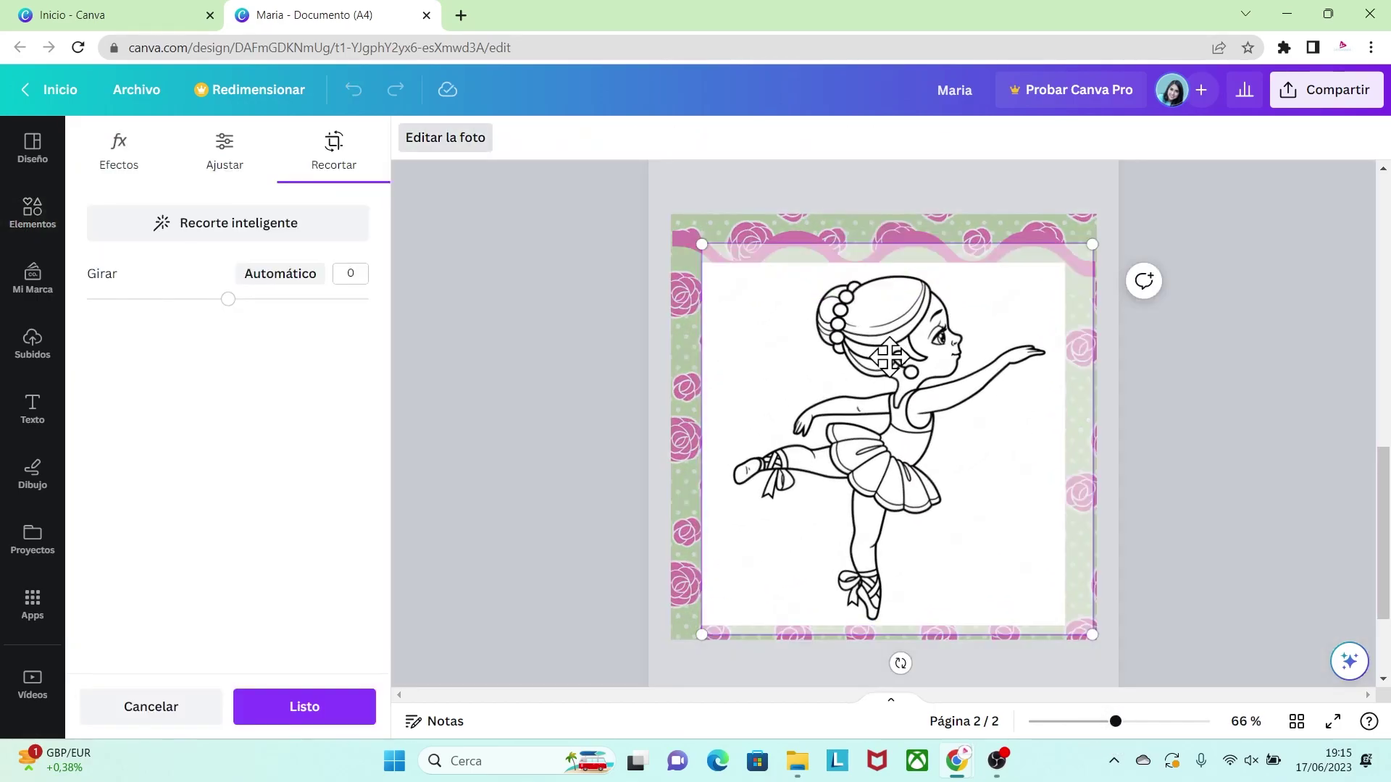
pyautogui.moveTo(886, 375); pyautogui.dragTo(884, 384)
pyautogui.press('Return')
pyautogui.press('Escape')
# Copy the girl's name text from the box on page 1 to page 2 and place it centered over the wavy trim.
pyautogui.scroll(5, 1382, 499)
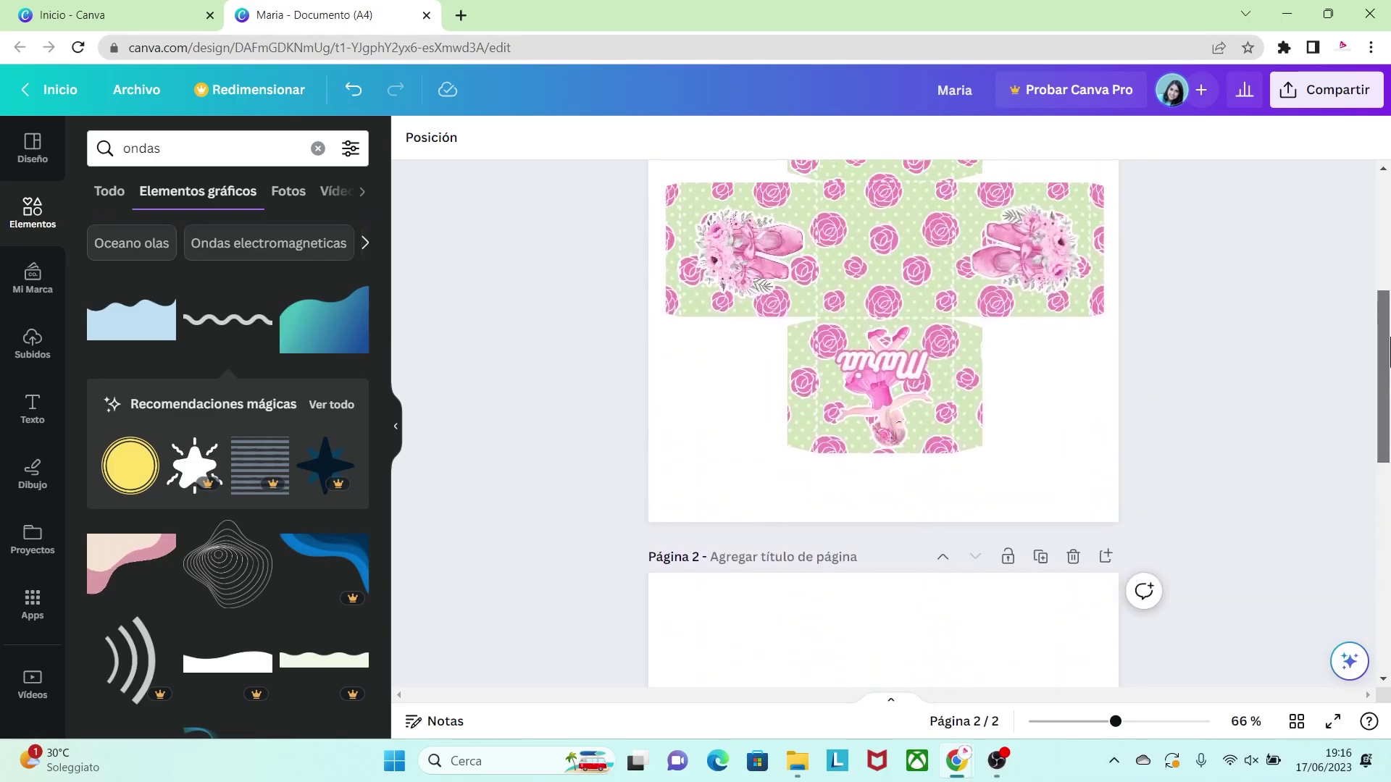
pyautogui.click(920, 386)
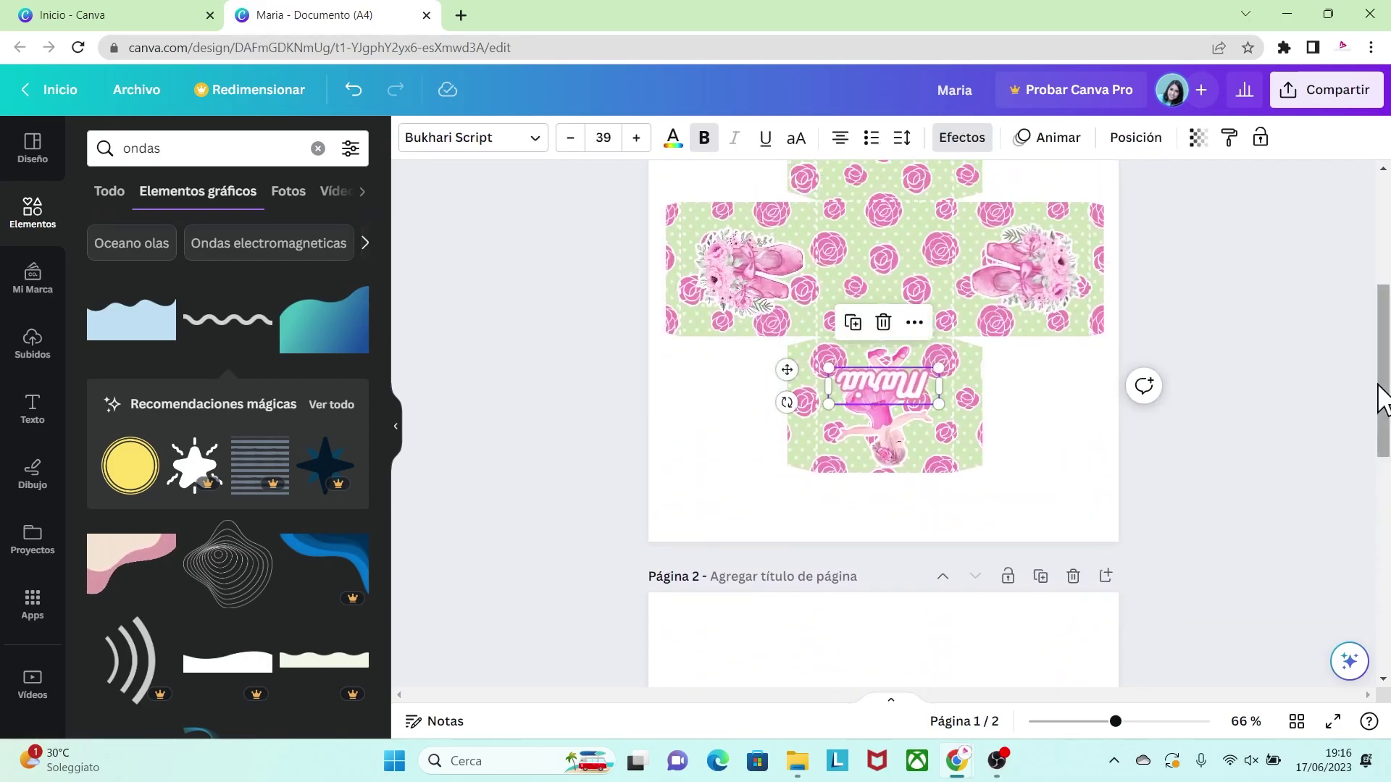
pyautogui.scroll(-5, 1375, 401)
pyautogui.hotkey('ctrl', 'v')
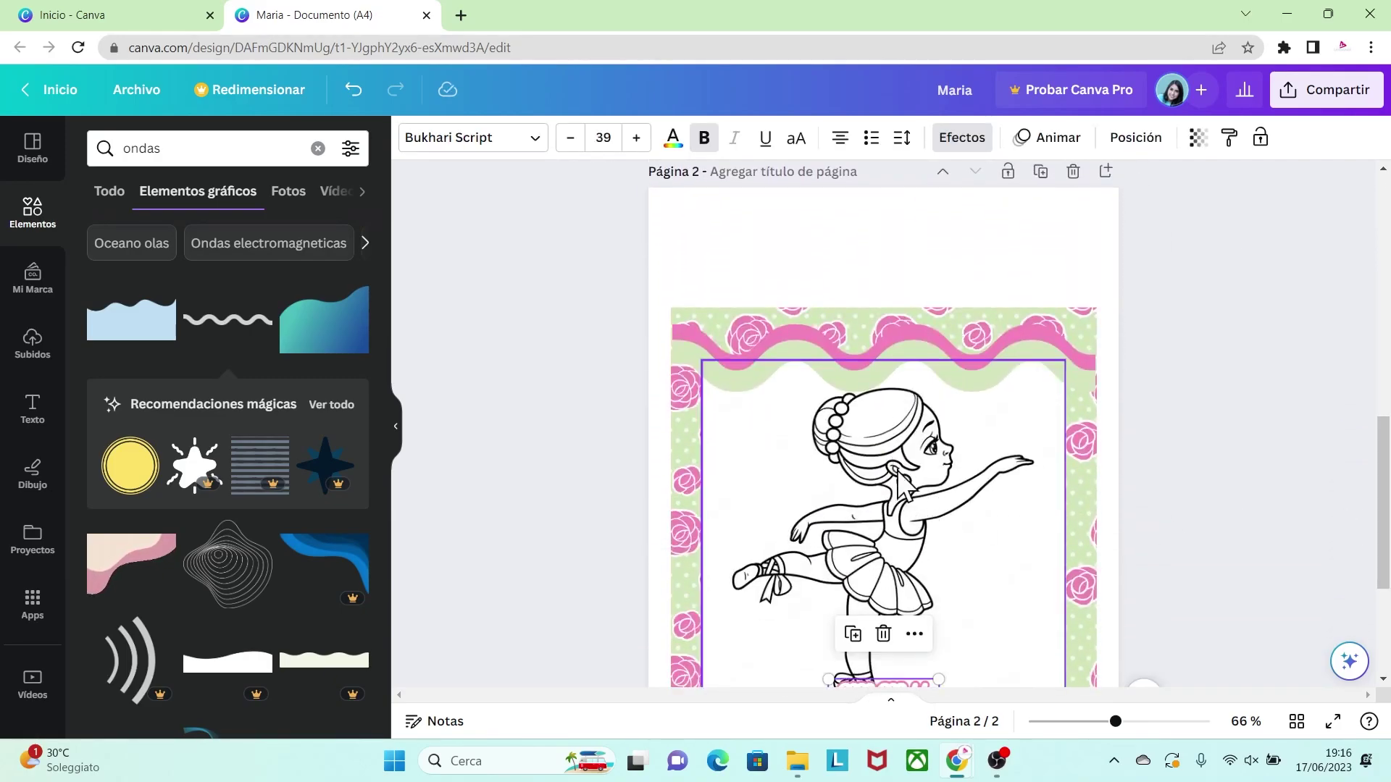
pyautogui.moveTo(906, 677); pyautogui.dragTo(904, 344)
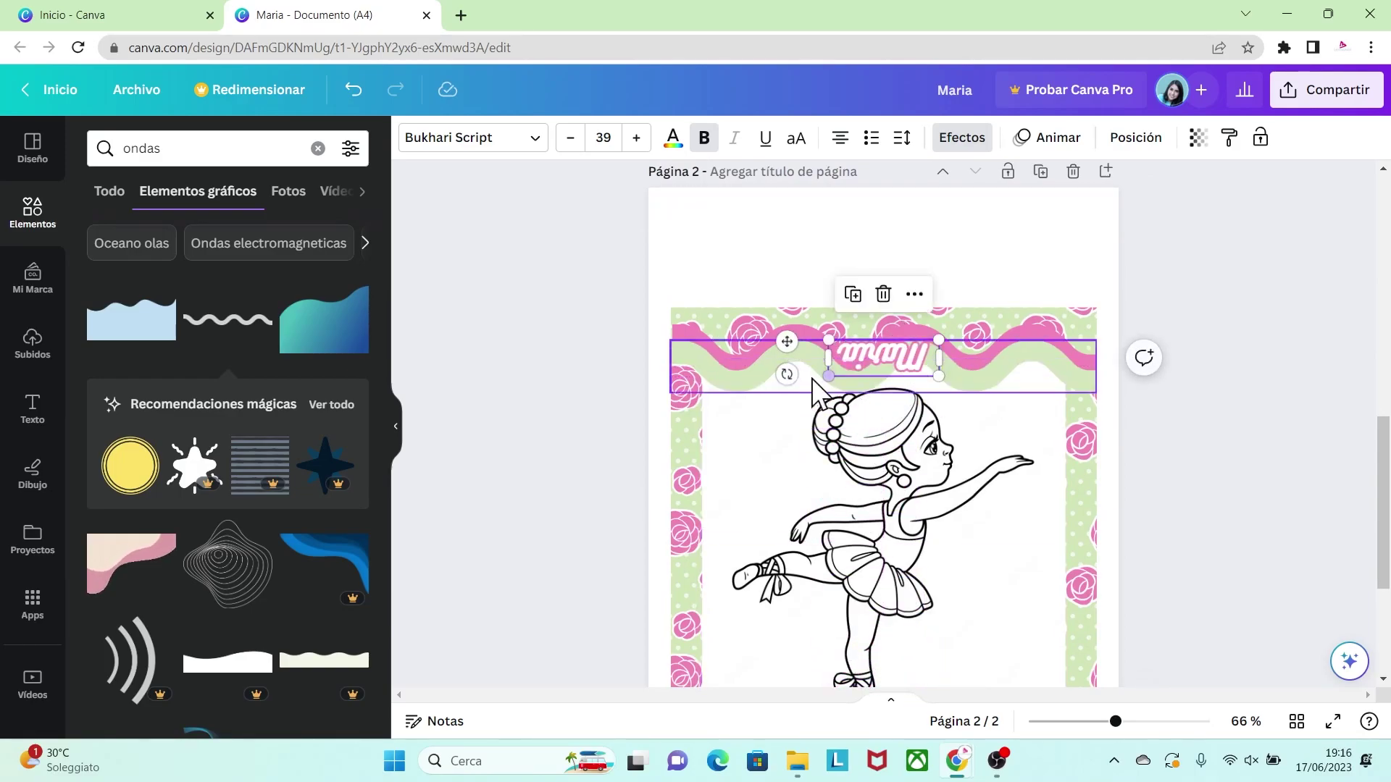
# Rotate the copied name upright, enlarge it to size 45,5 and add the text "a colorear con" in the same style above it.
pyautogui.moveTo(787, 374); pyautogui.dragTo(927, 343)
pyautogui.hotkey('ctrl', '[')
pyautogui.hotkey('ctrl', ']')
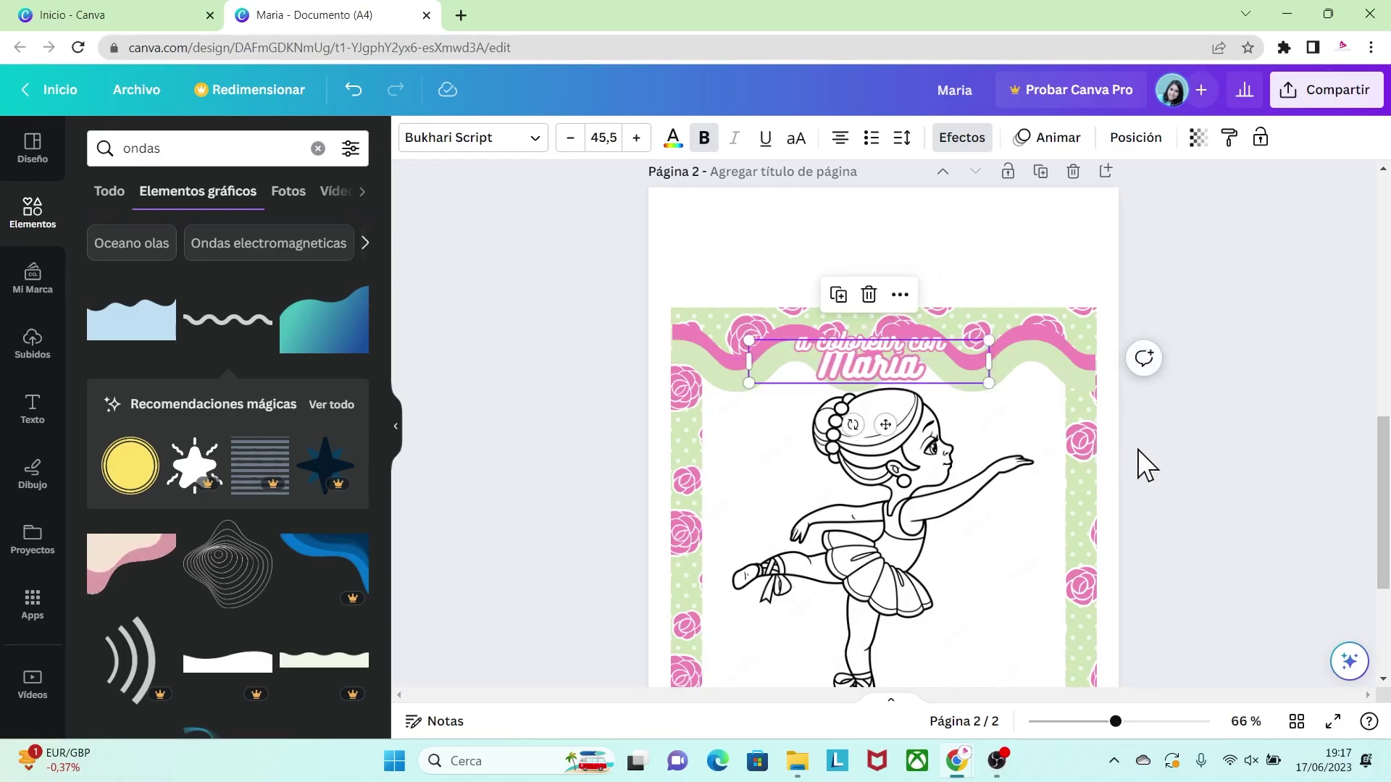
pyautogui.press('Escape')
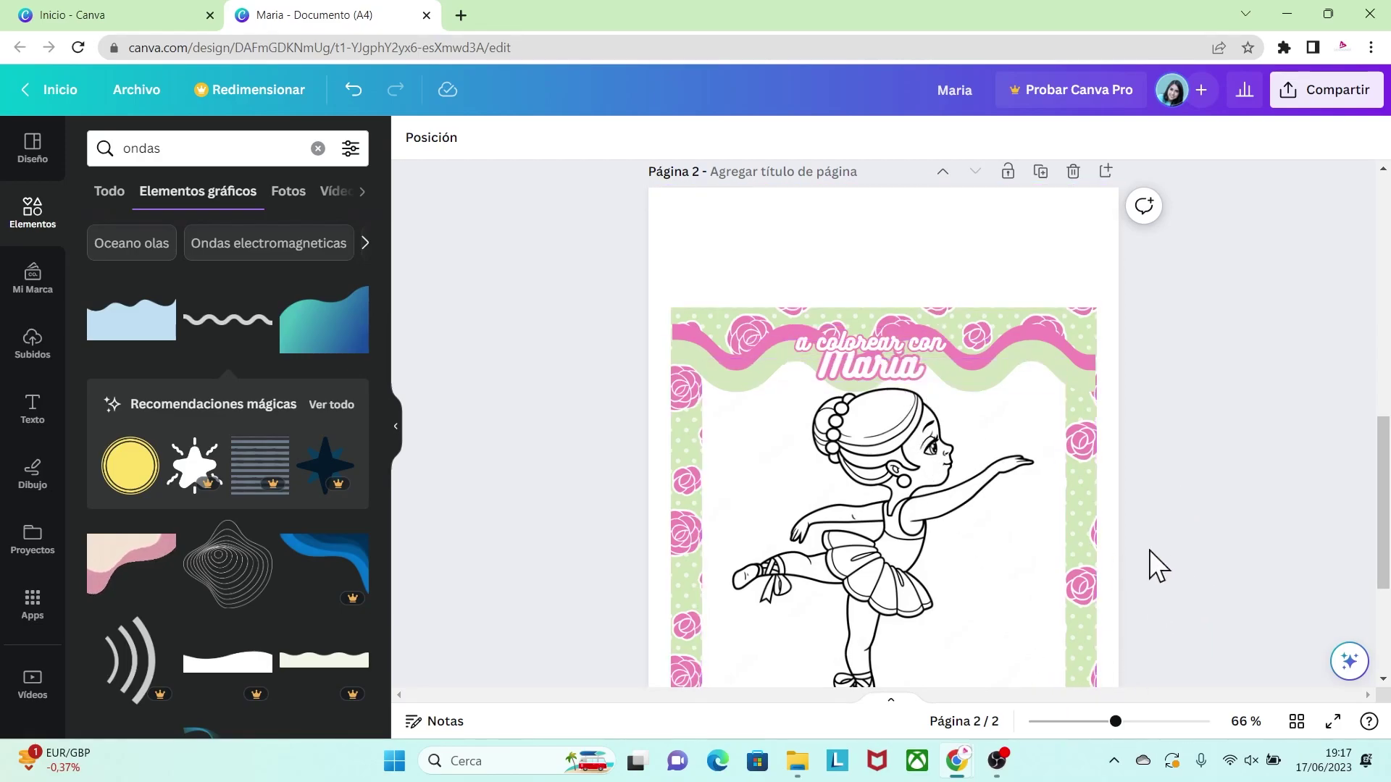
# Download all two pages of the design as PNG files.
pyautogui.moveTo(1116, 722); pyautogui.dragTo(1097, 722)
pyautogui.moveTo(1385, 529); pyautogui.dragTo(1388, 342)
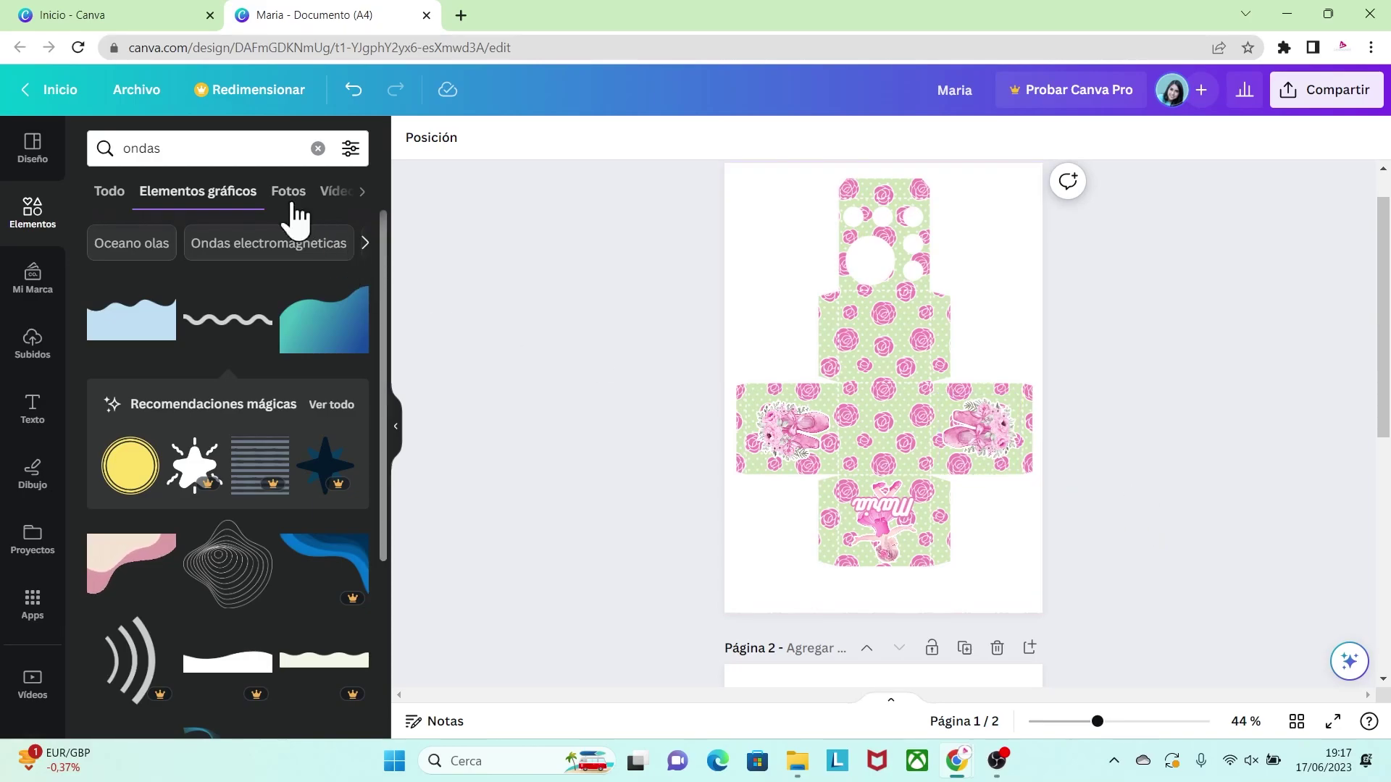
pyautogui.click(148, 90)
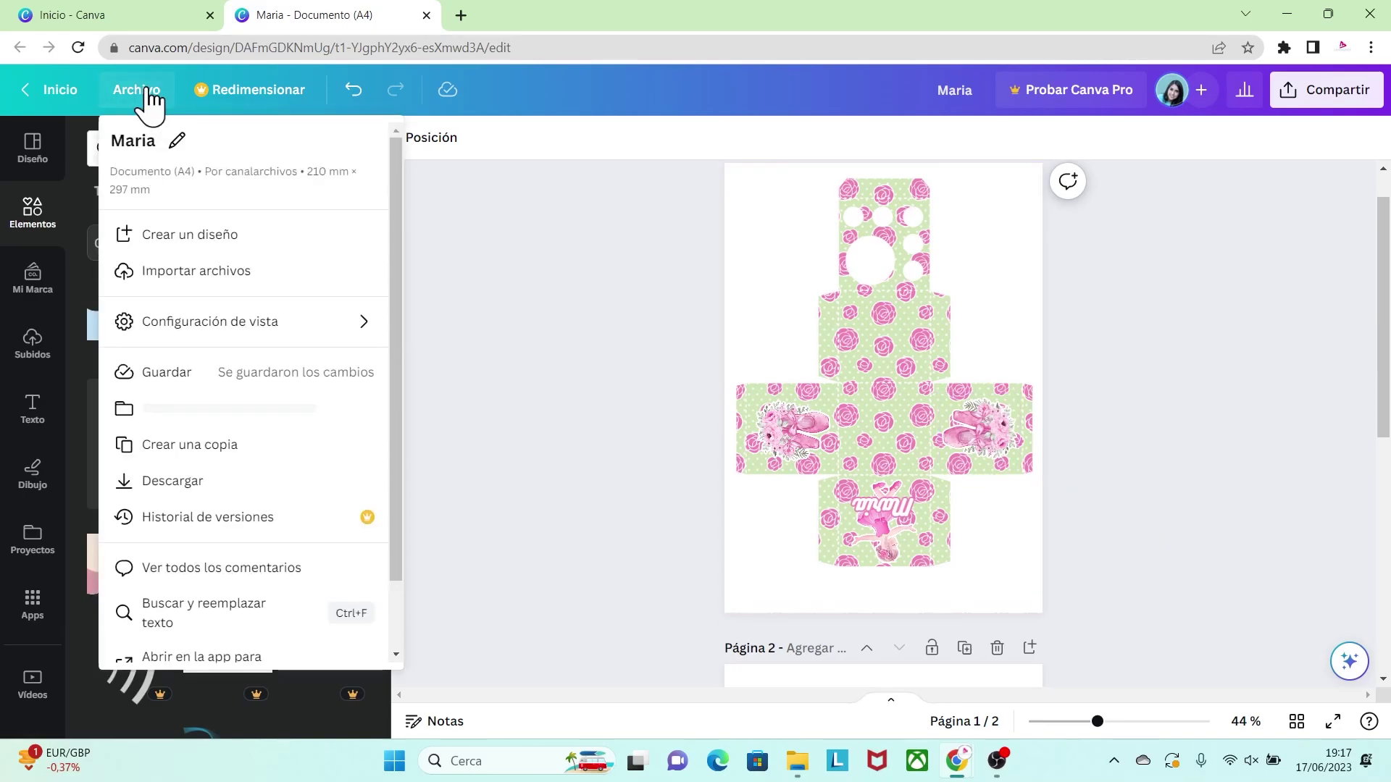
pyautogui.click(192, 483)
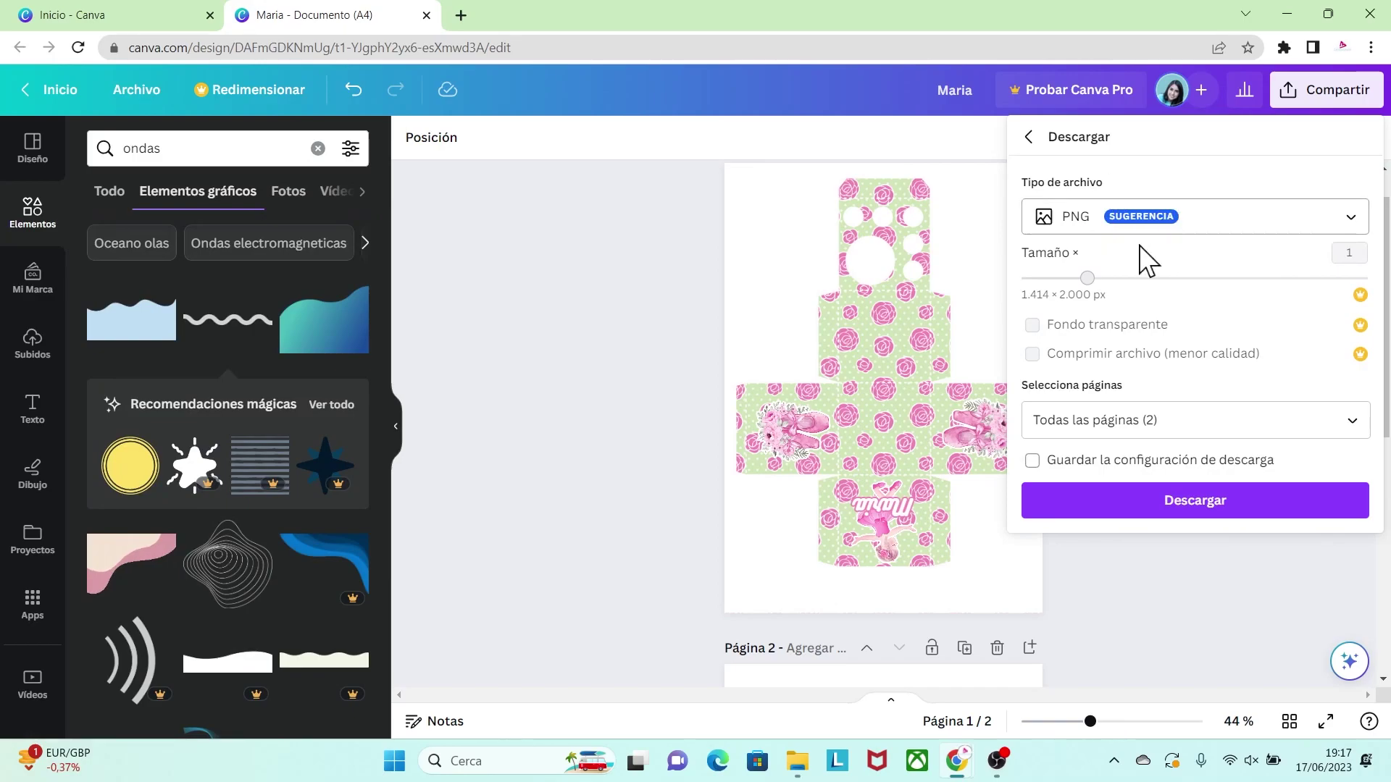
pyautogui.click(1194, 505)
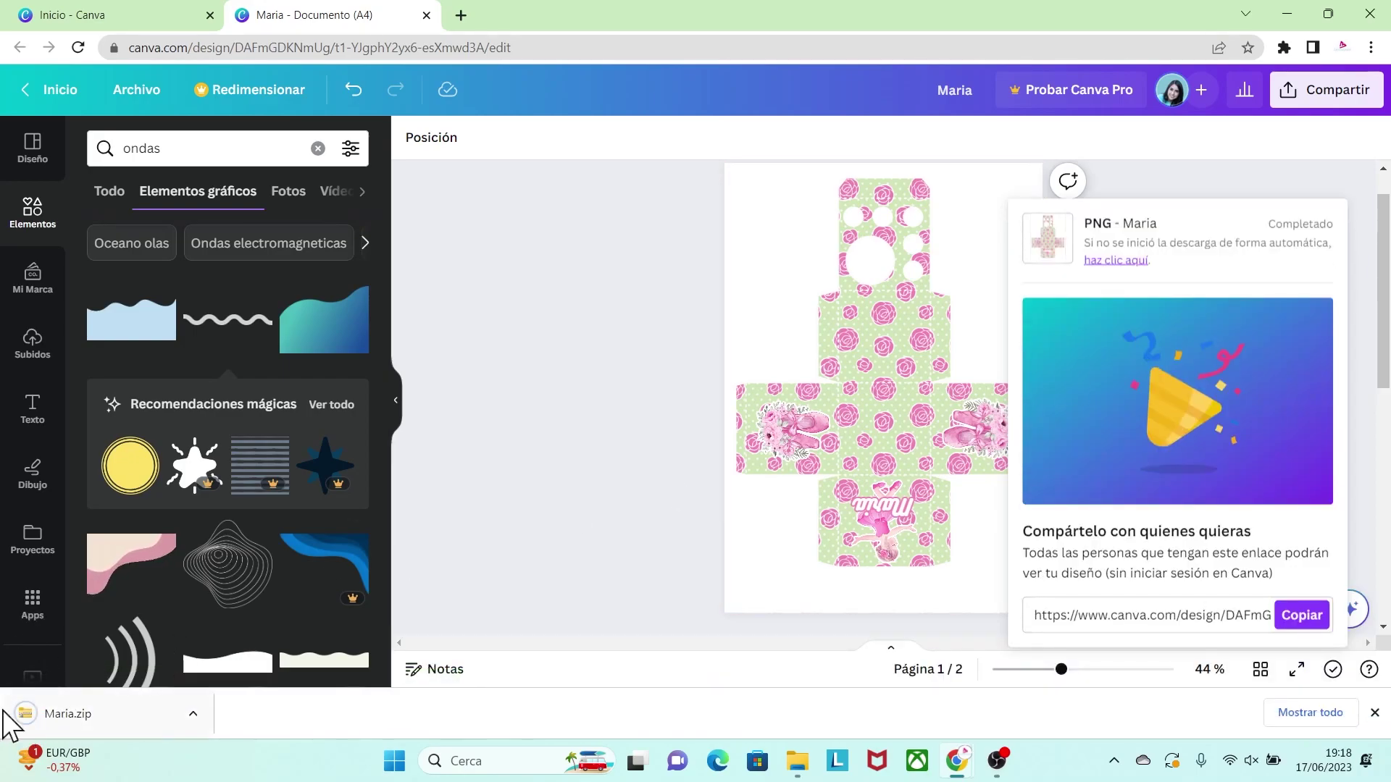
# Open the downloaded zip archive in the file explorer and open the image 1.png.
pyautogui.click(84, 721)
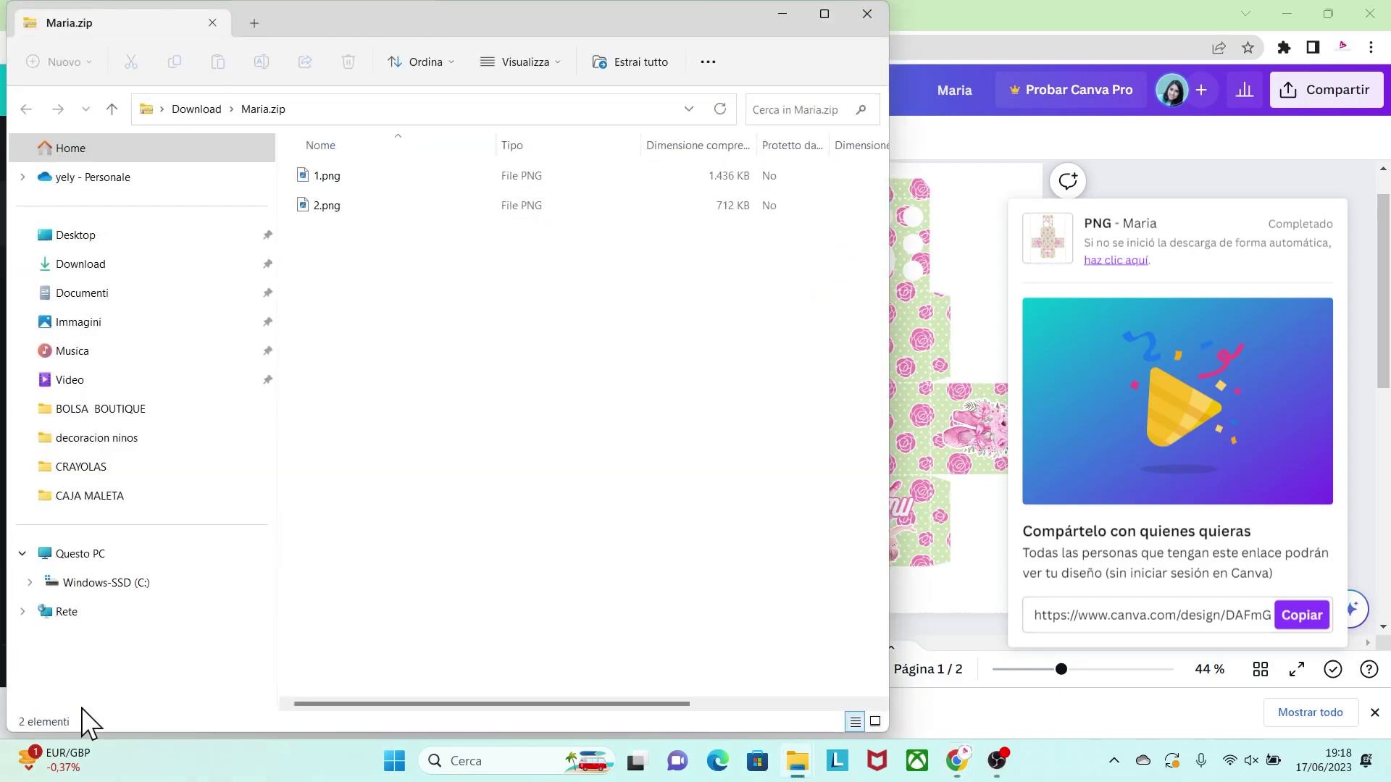
pyautogui.click(361, 184)
pyautogui.doubleClick(361, 184)
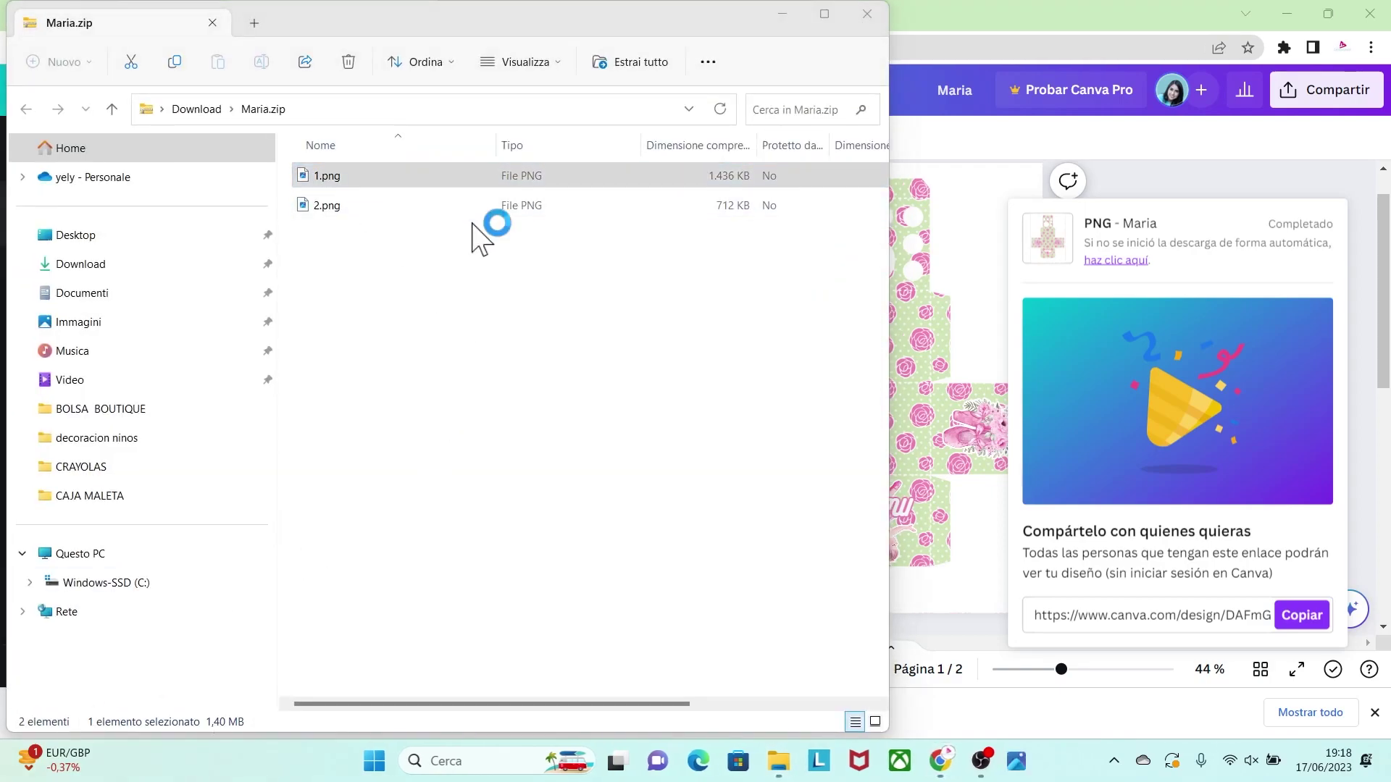